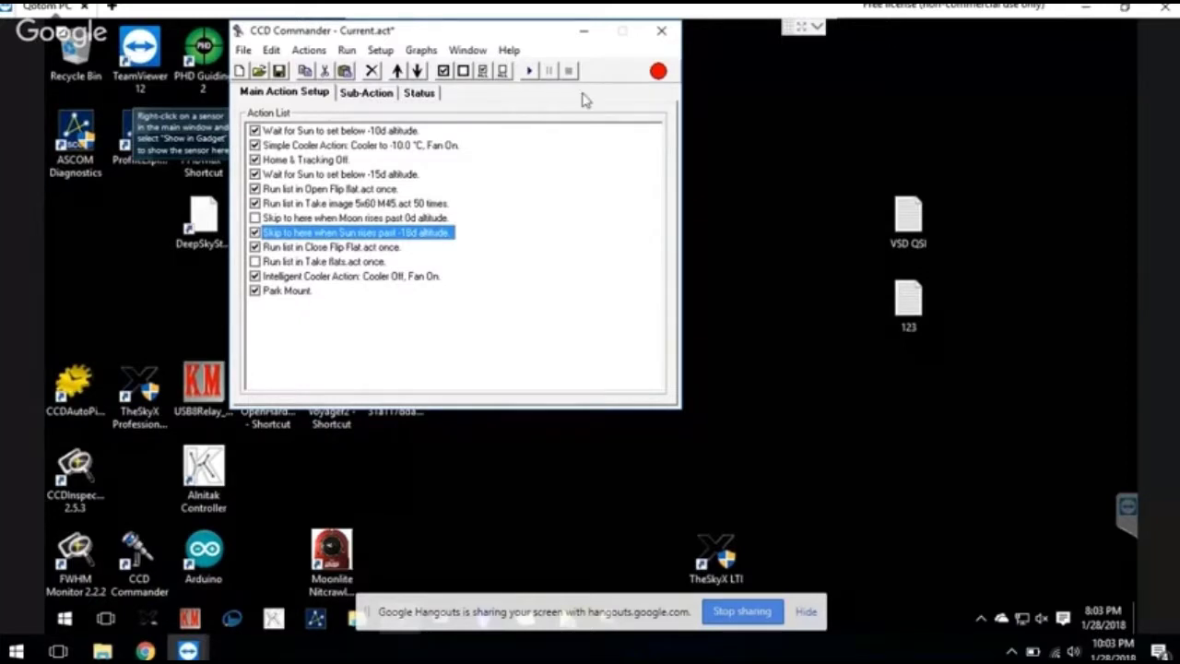
Try to run the current action list, and close CCD Commander.
left_click(529, 71)
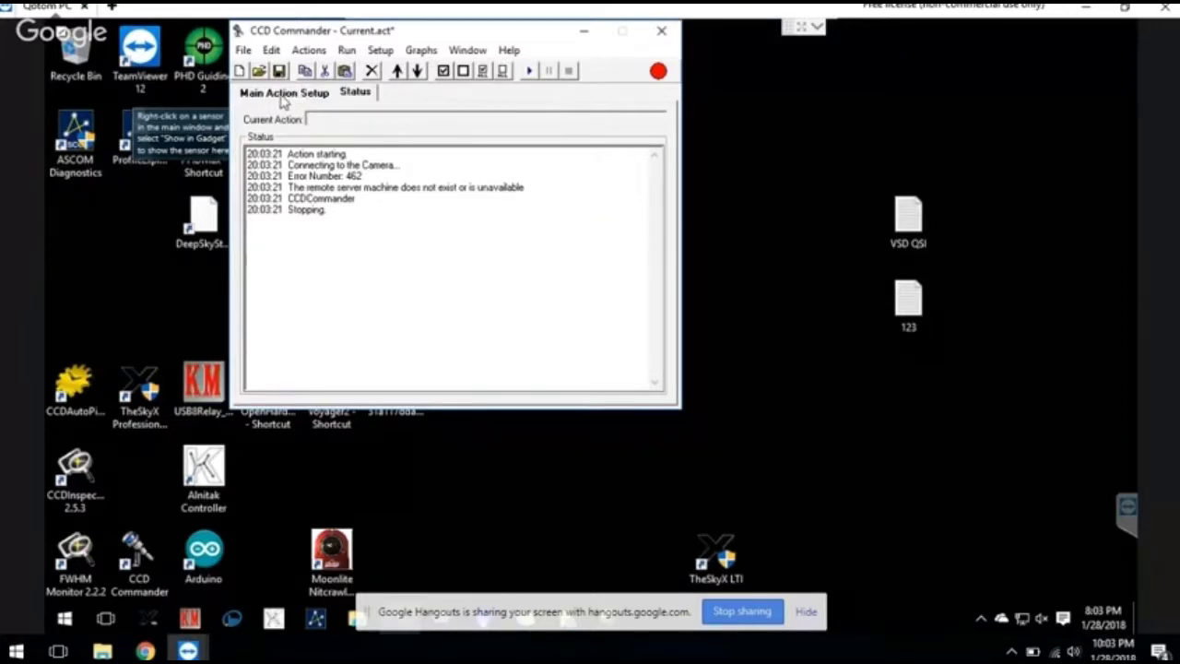
left_click(283, 95)
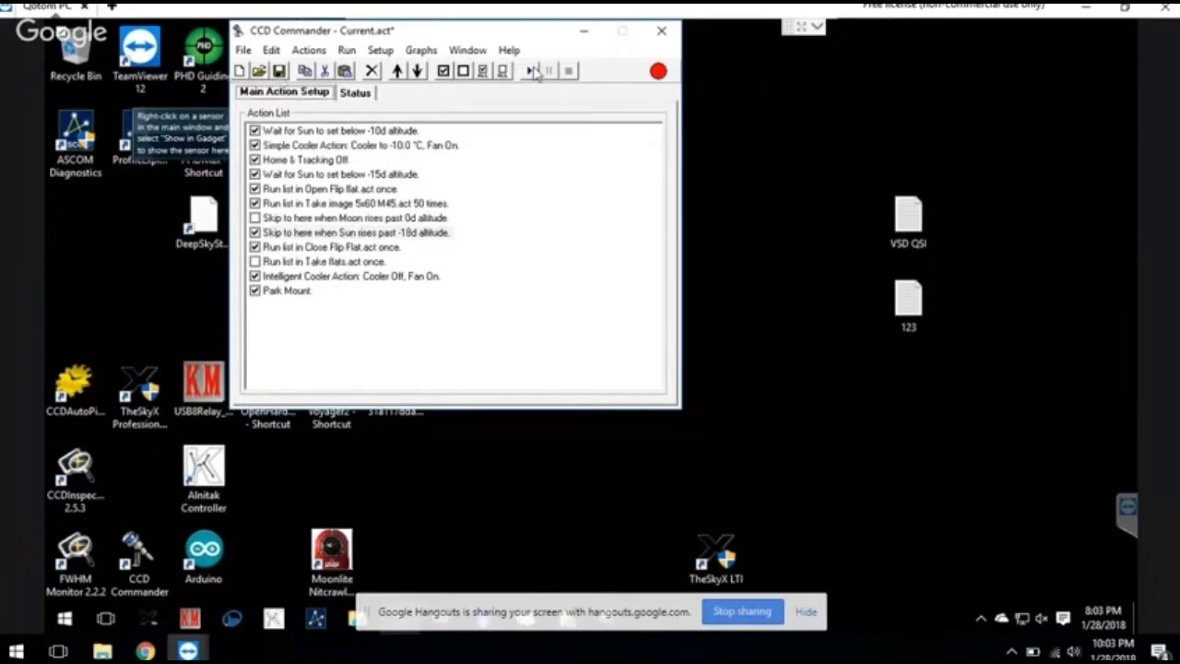
left_click(661, 30)
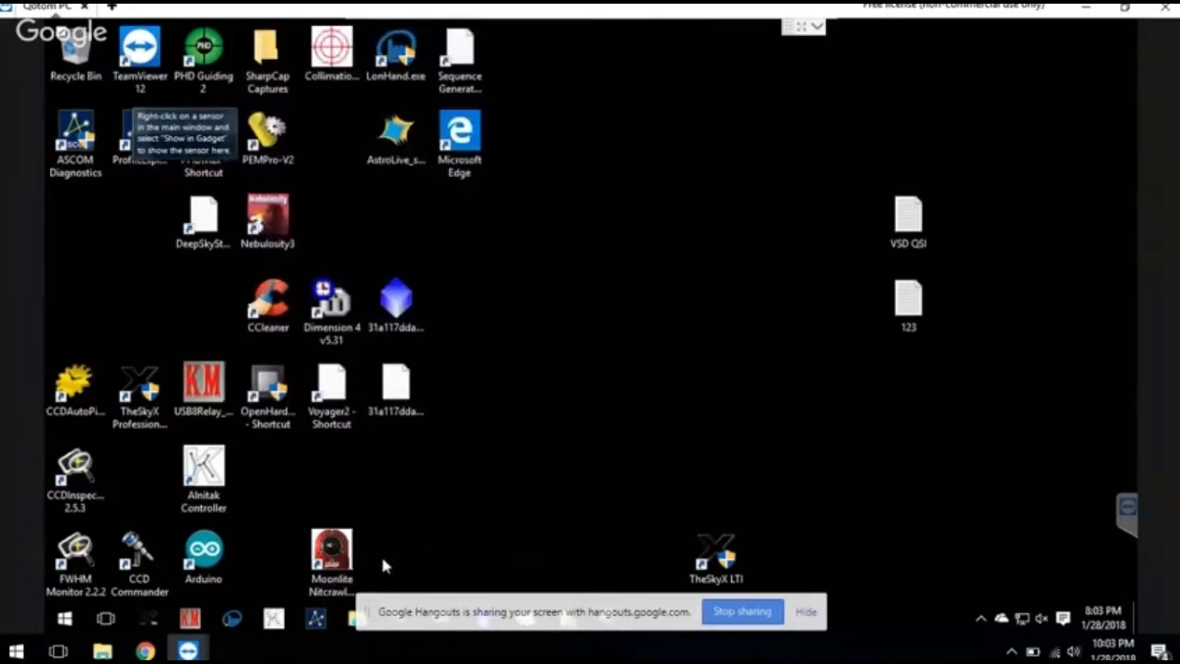
Reopen CCD Commander with the Current.act action list loaded and run it.
left_click(139, 558)
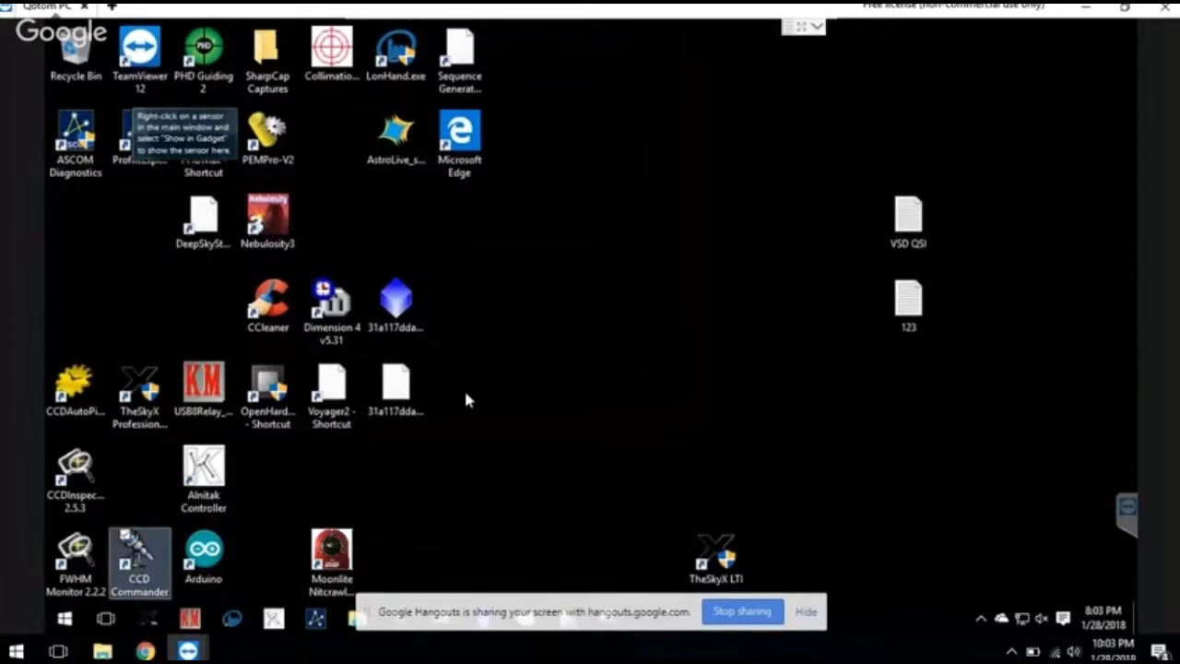
left_click(260, 72)
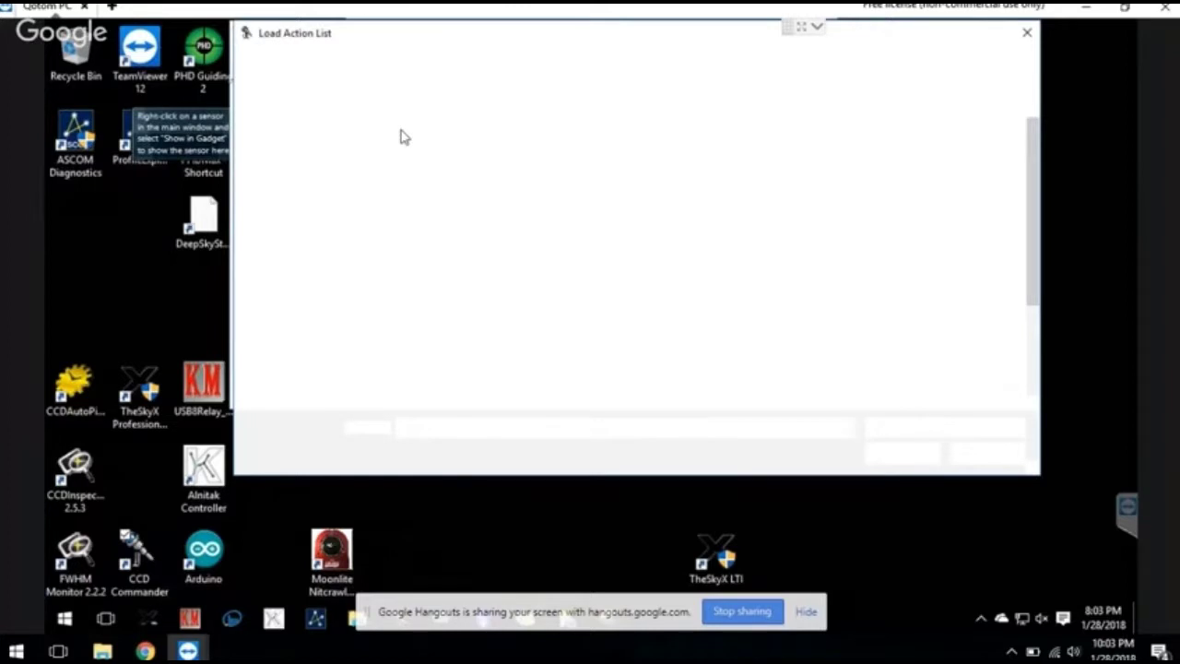
double_click(440, 126)
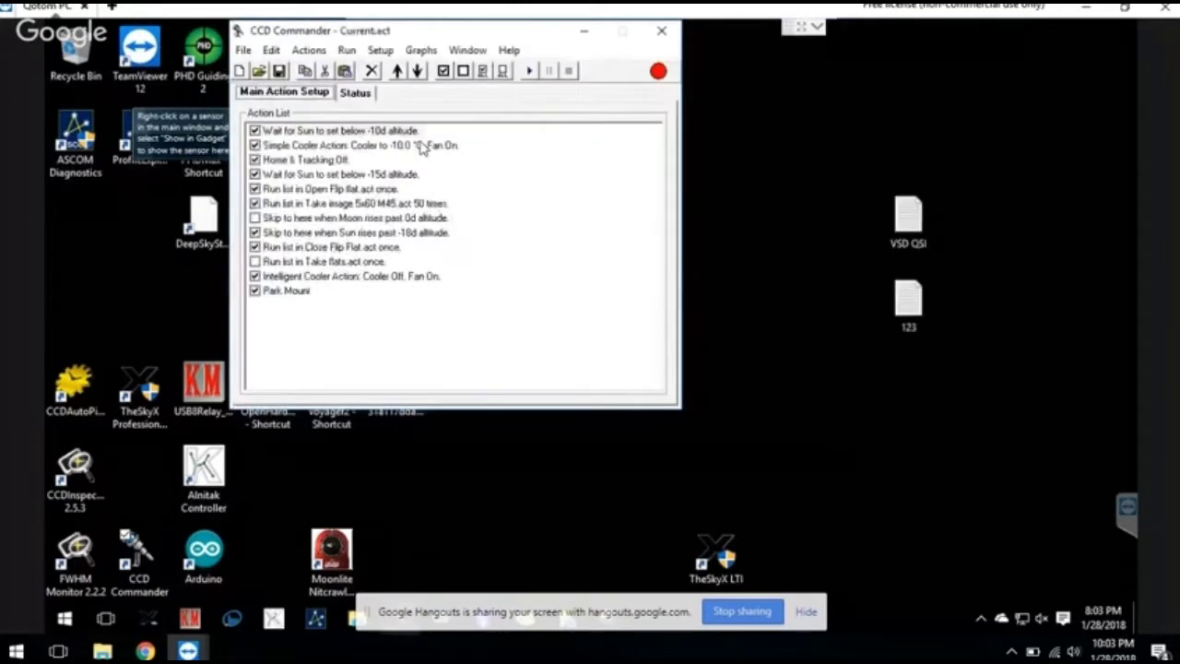
left_click(531, 76)
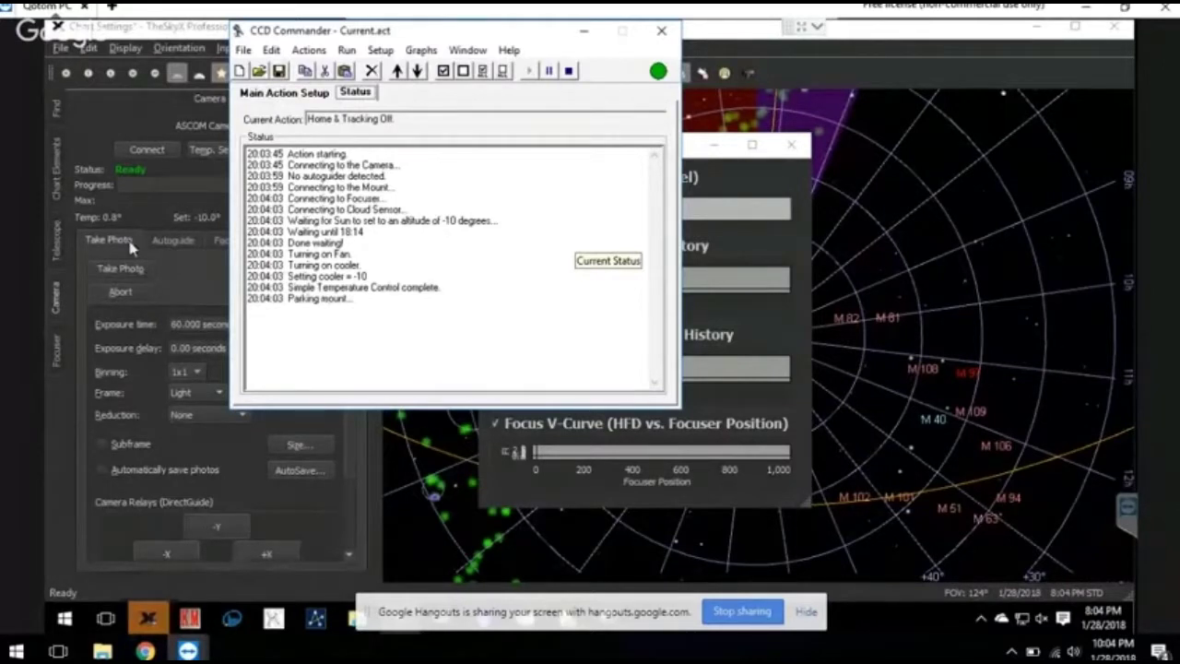
Check the mount's status and the camera's cooling in TheSkyX, and compare them with the CCD Commander status log.
left_click(61, 230)
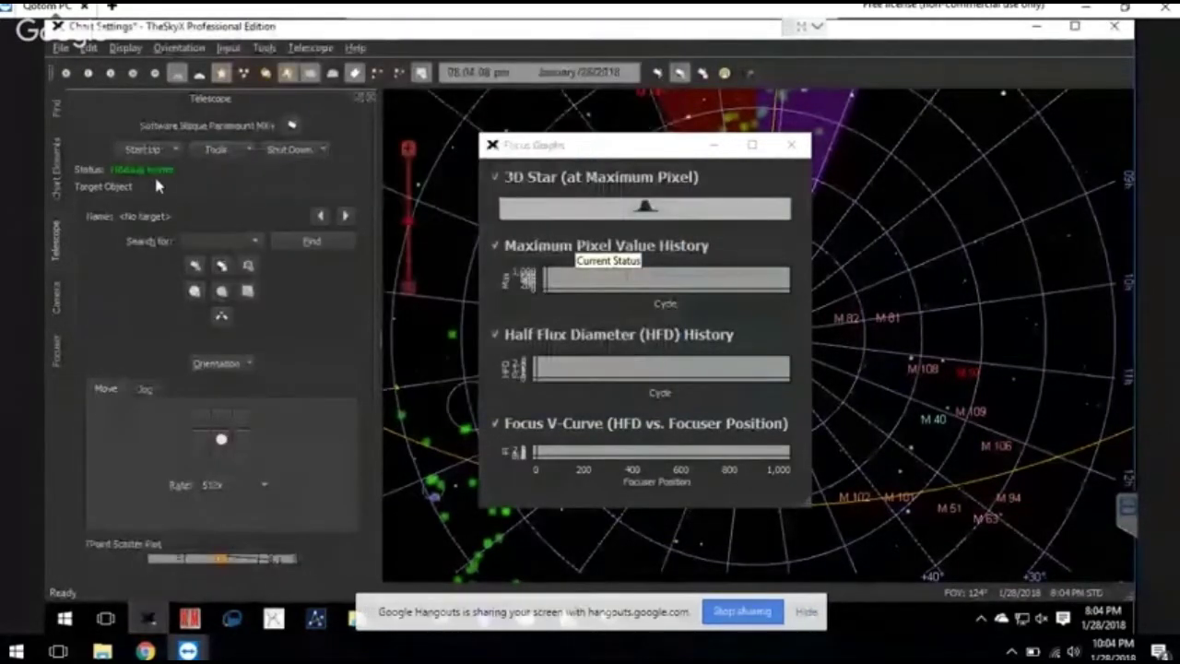
left_click(55, 297)
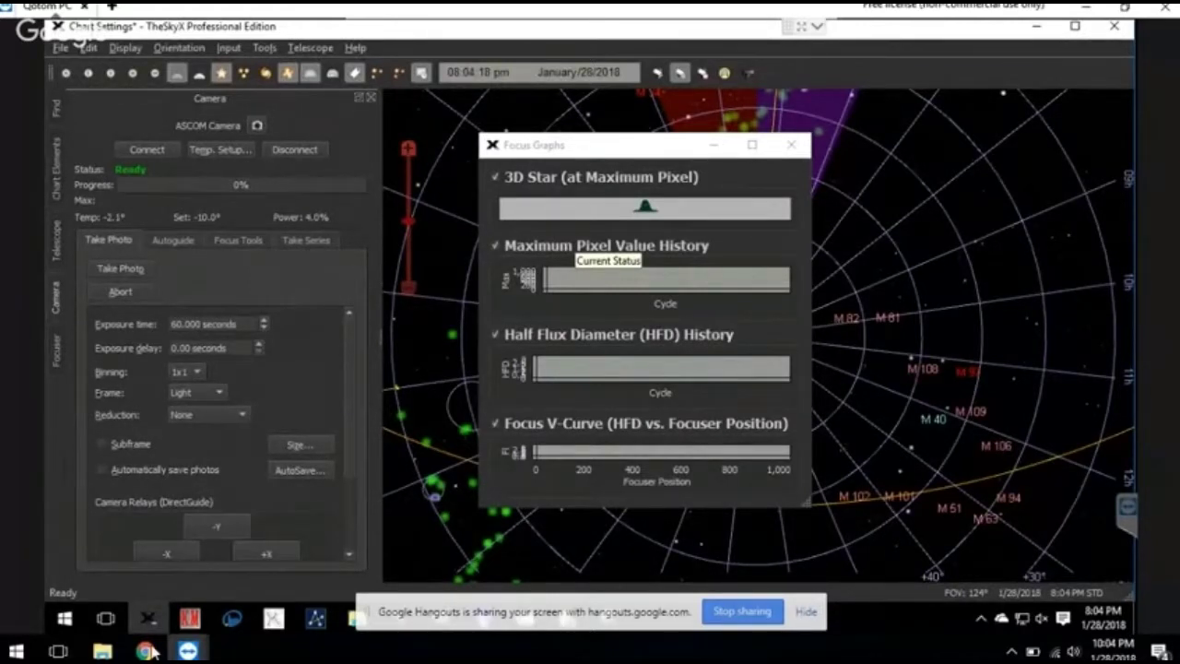
left_click(807, 612)
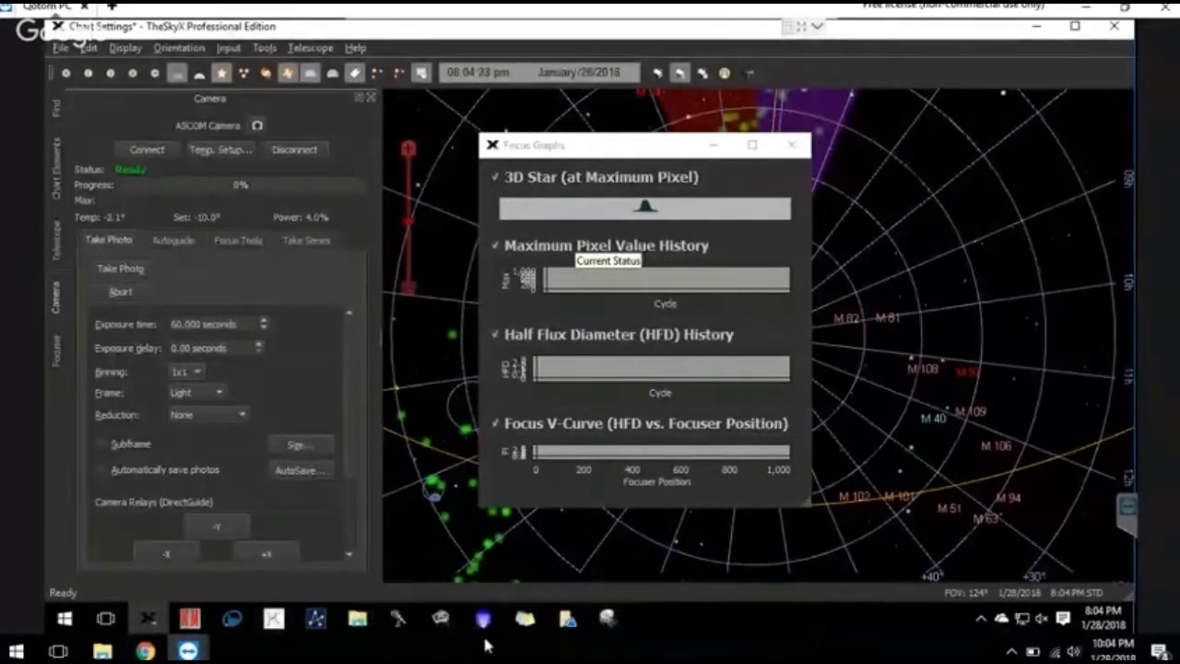
left_click(401, 620)
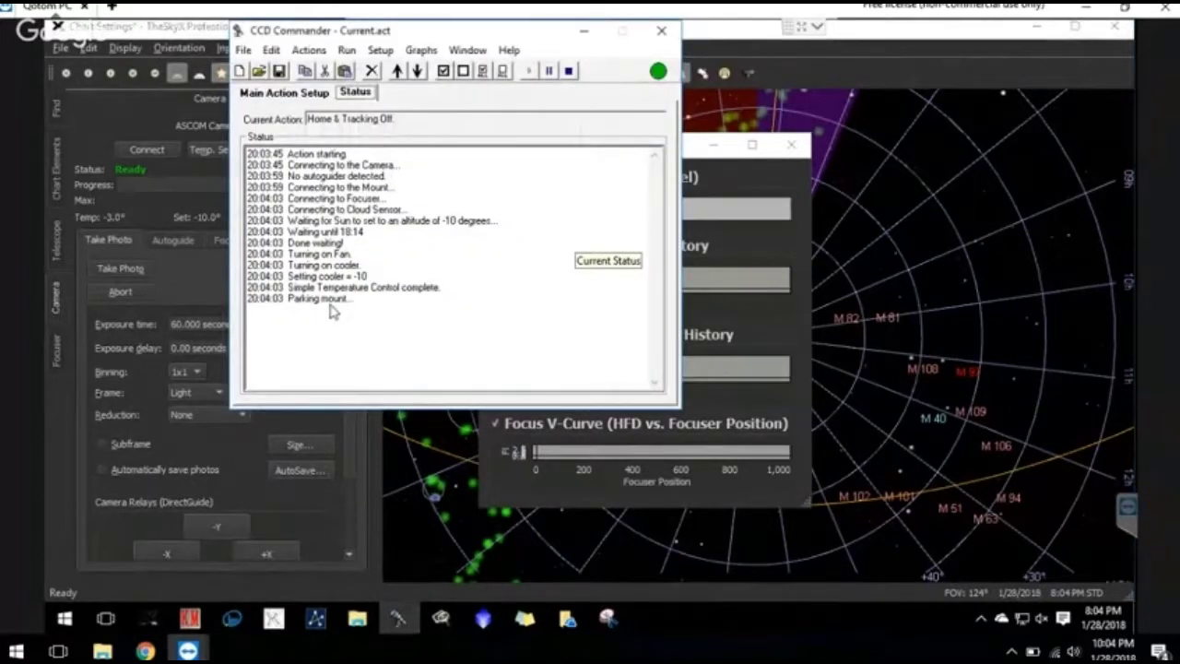
left_click(55, 242)
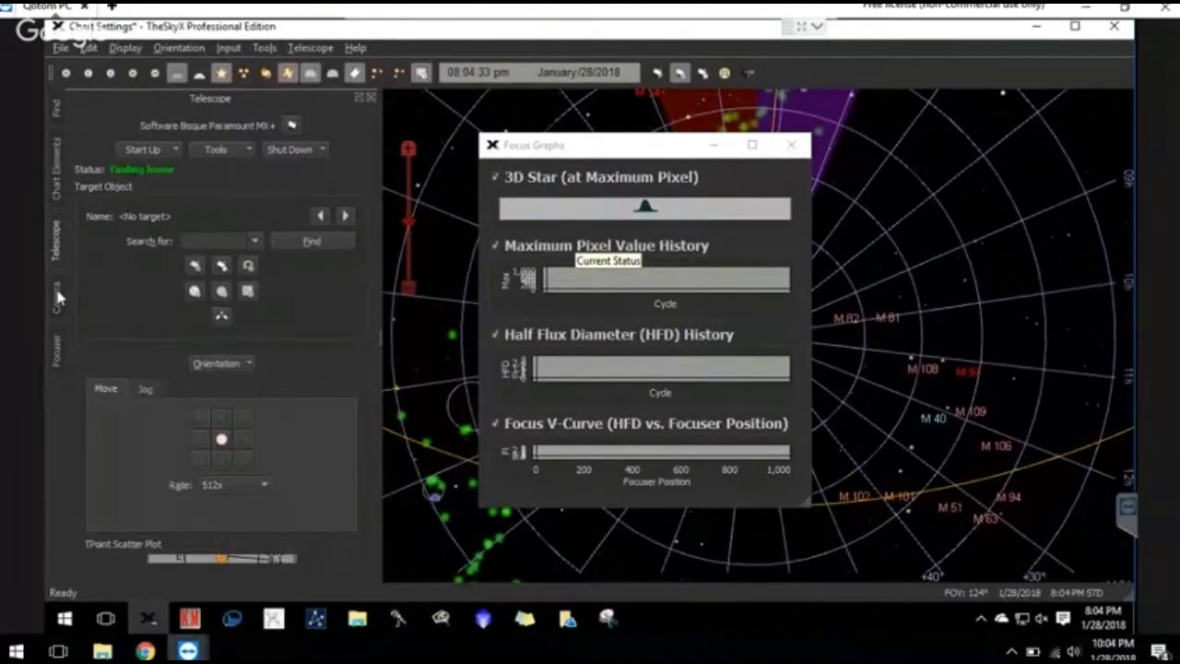
left_click(399, 620)
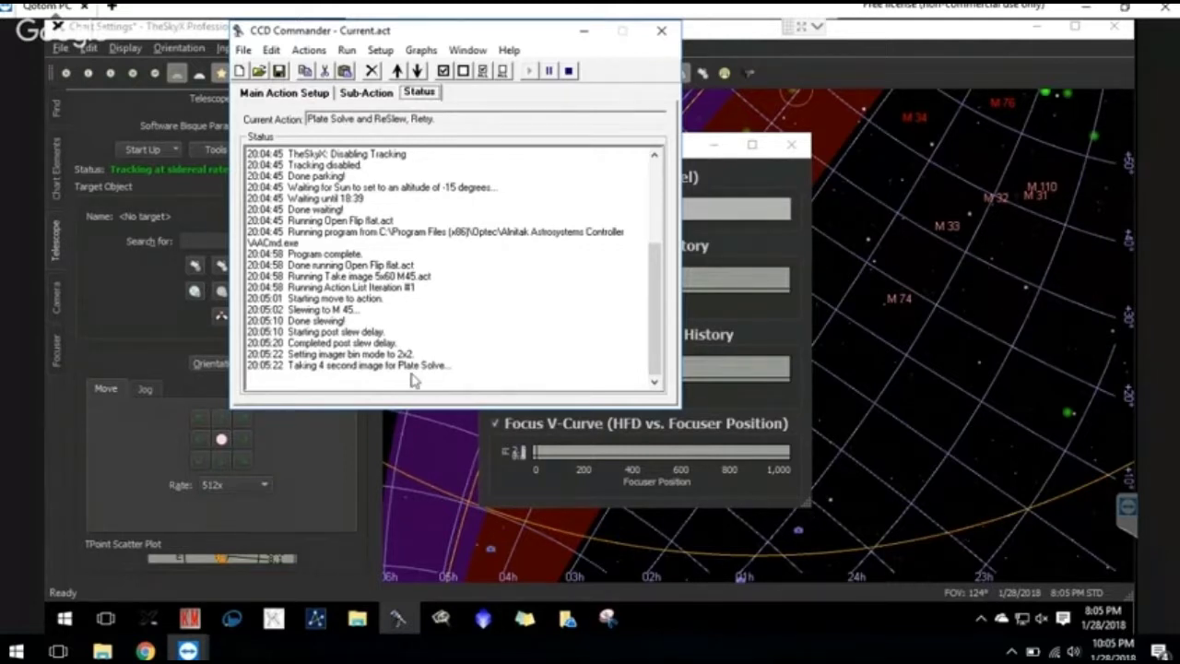
Examine the plate solve image and camera status in TheSkyX, and review the plate solve entries in the CCD Commander log.
left_click(57, 303)
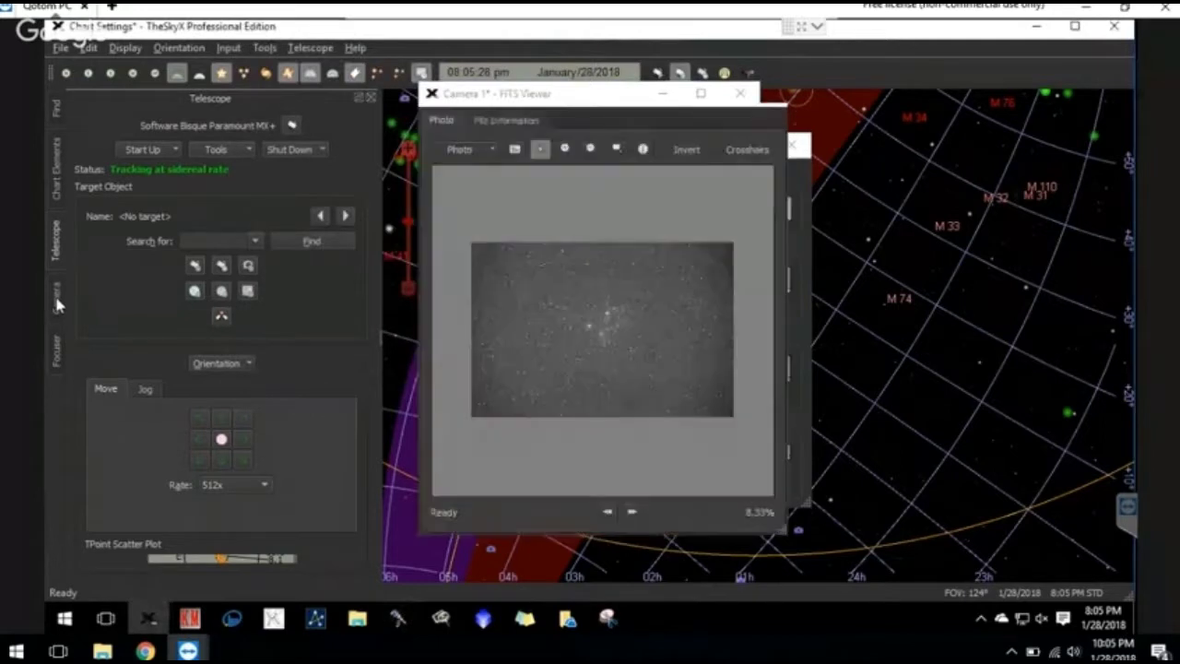
left_click(400, 625)
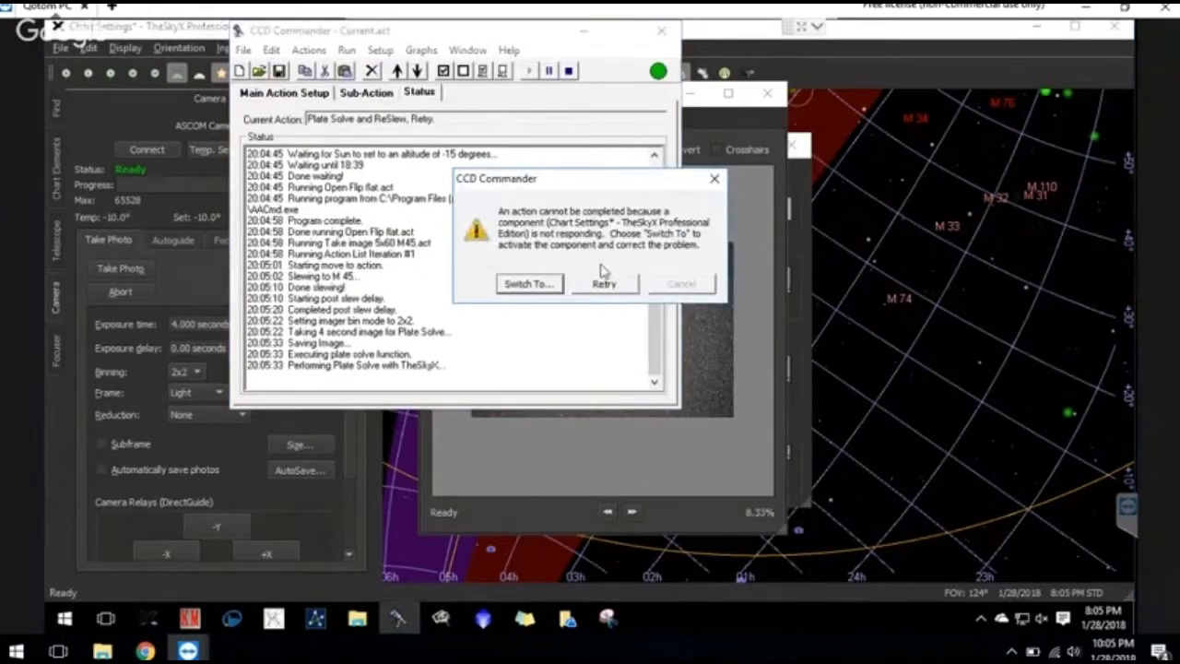
left_click(553, 285)
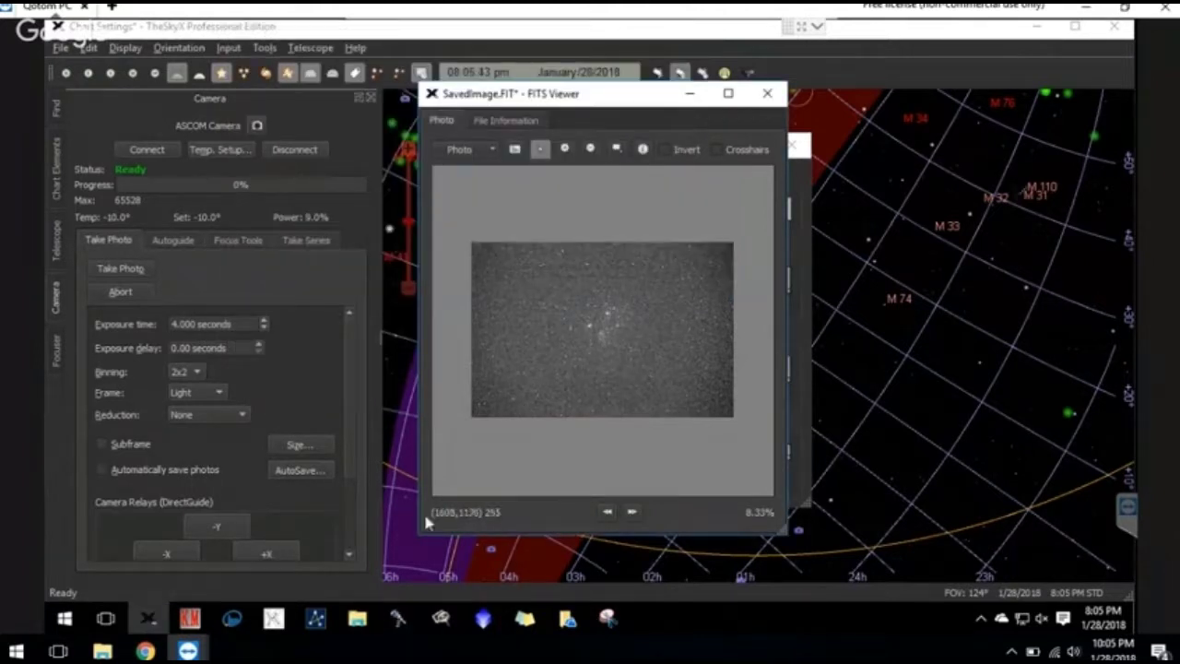
left_click(400, 623)
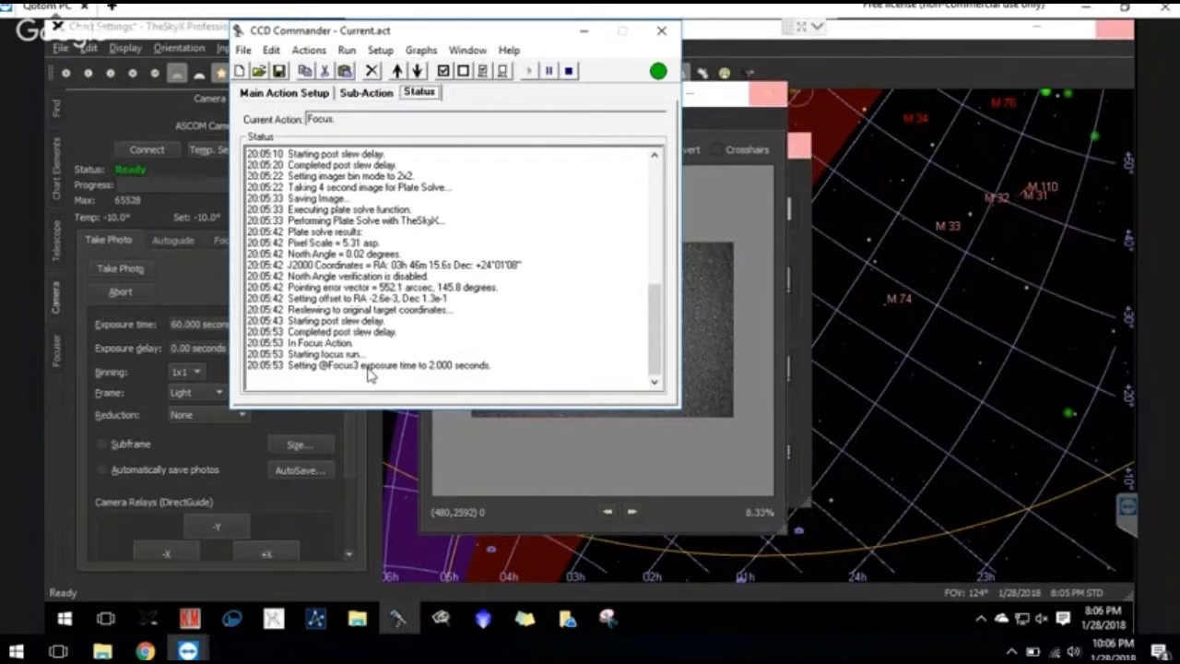
left_click(209, 33)
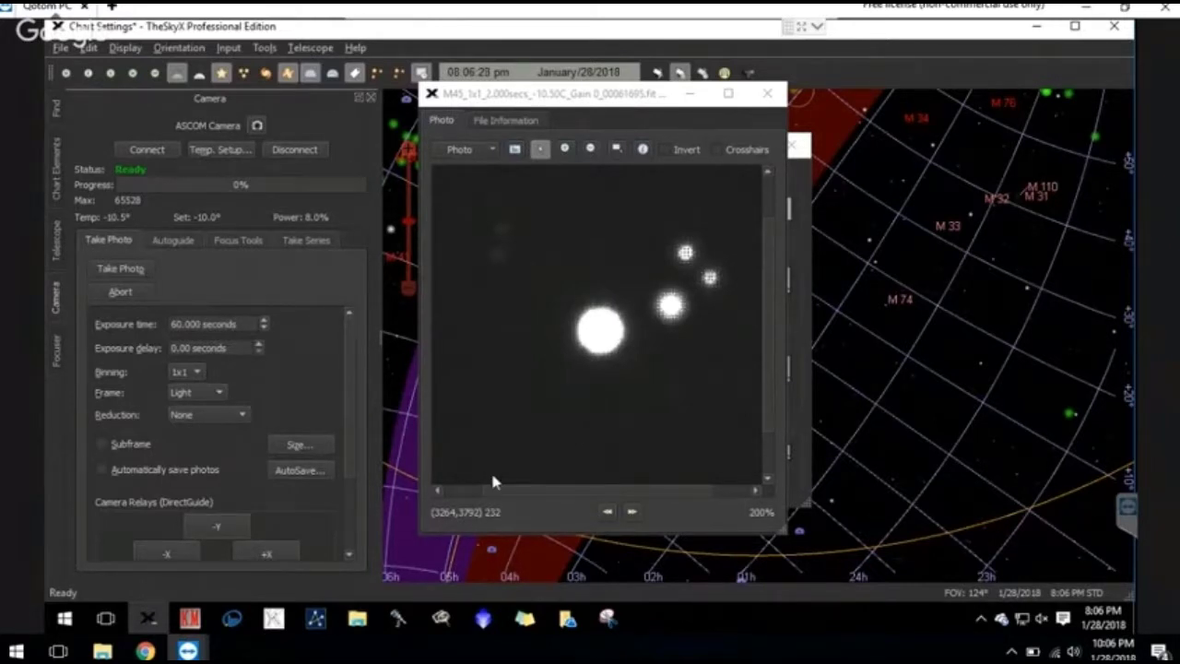
left_click(401, 624)
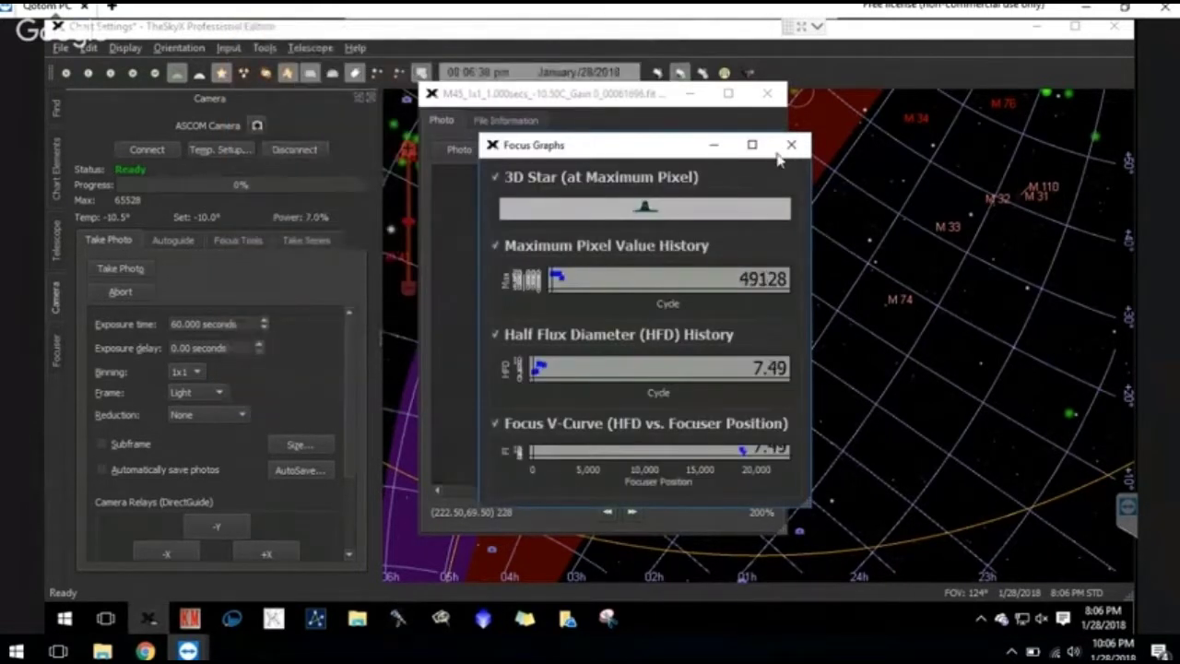
left_click_drag(587, 154, 867, 127)
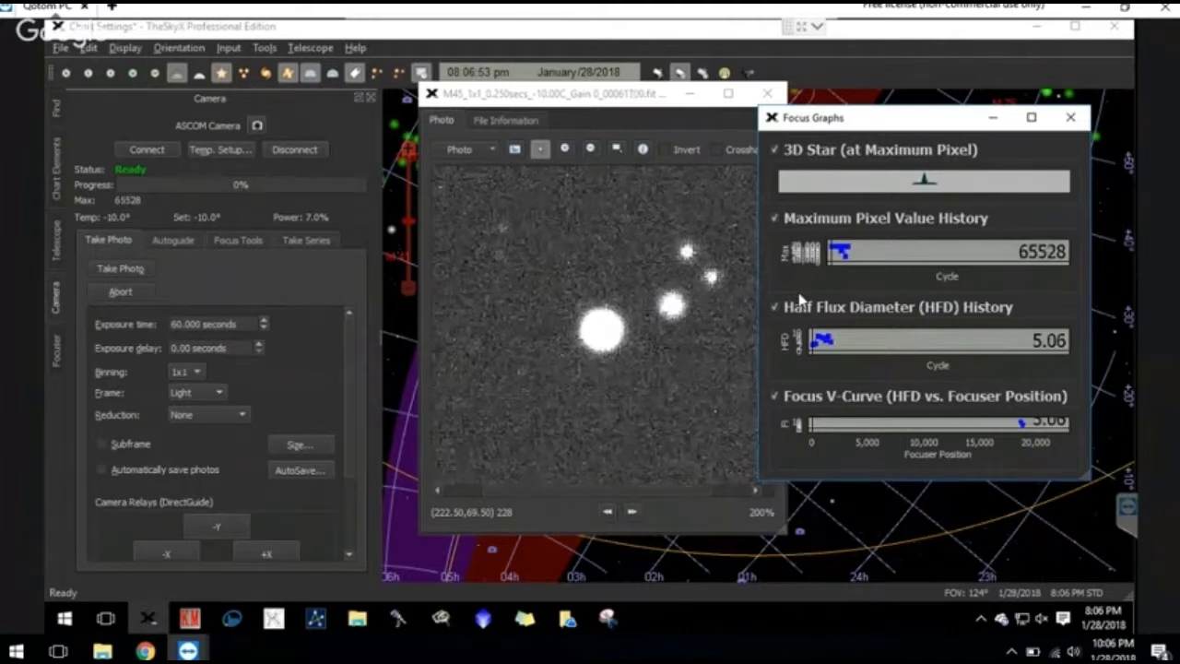
left_click(398, 622)
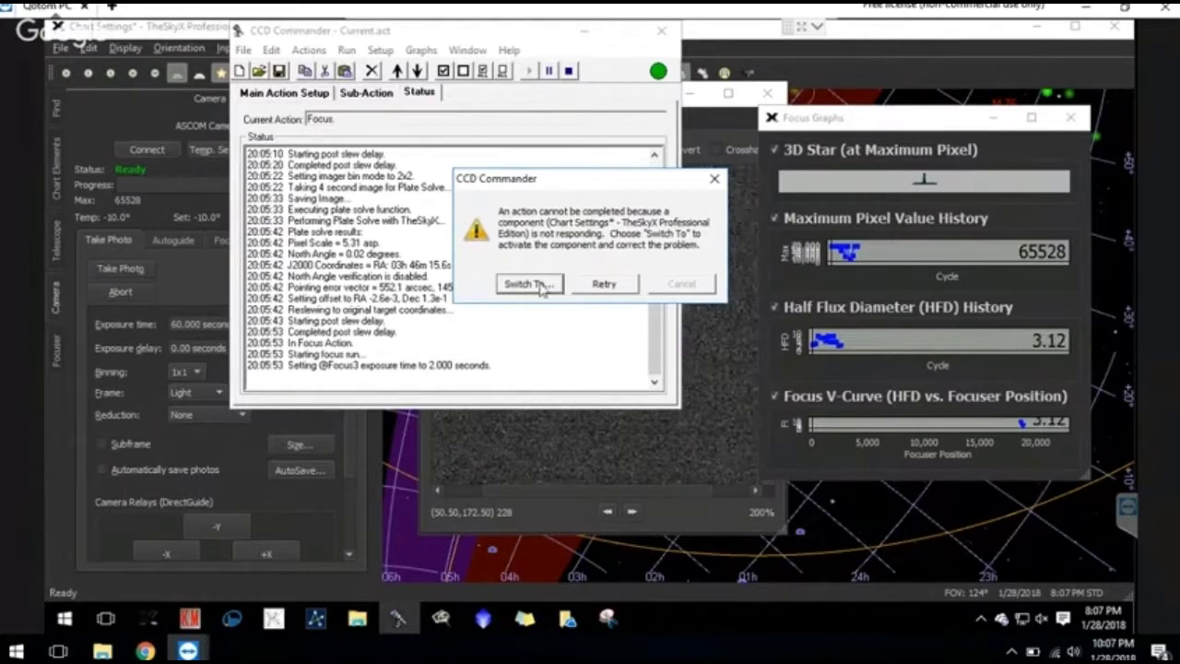
left_click(544, 286)
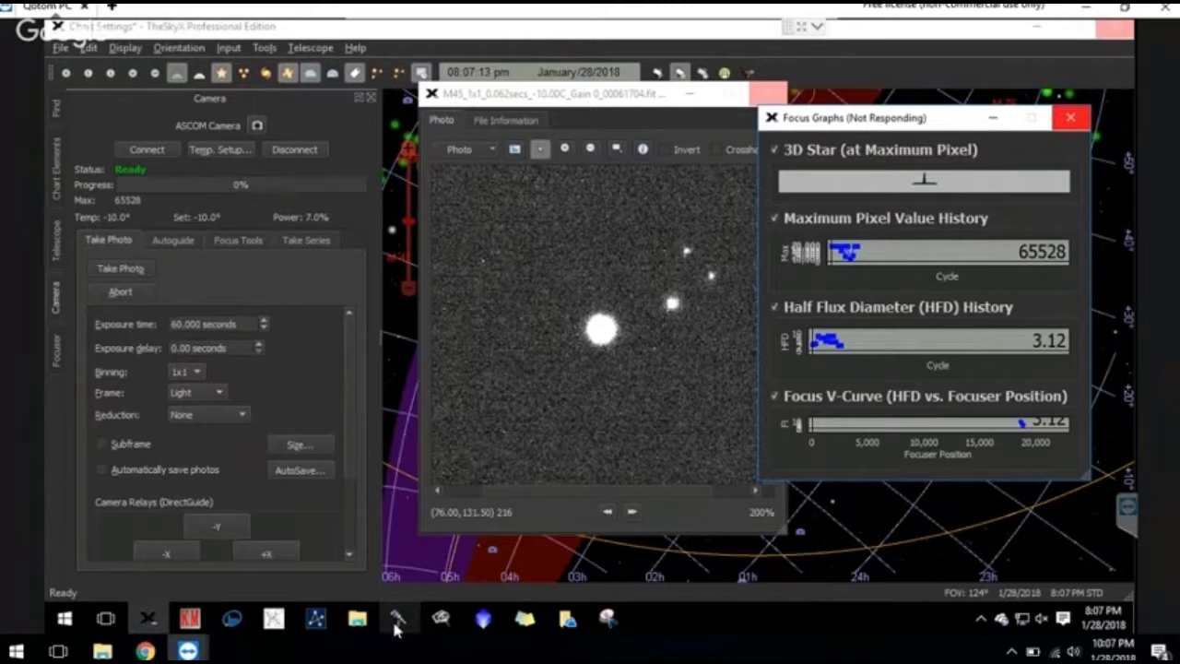
left_click(396, 623)
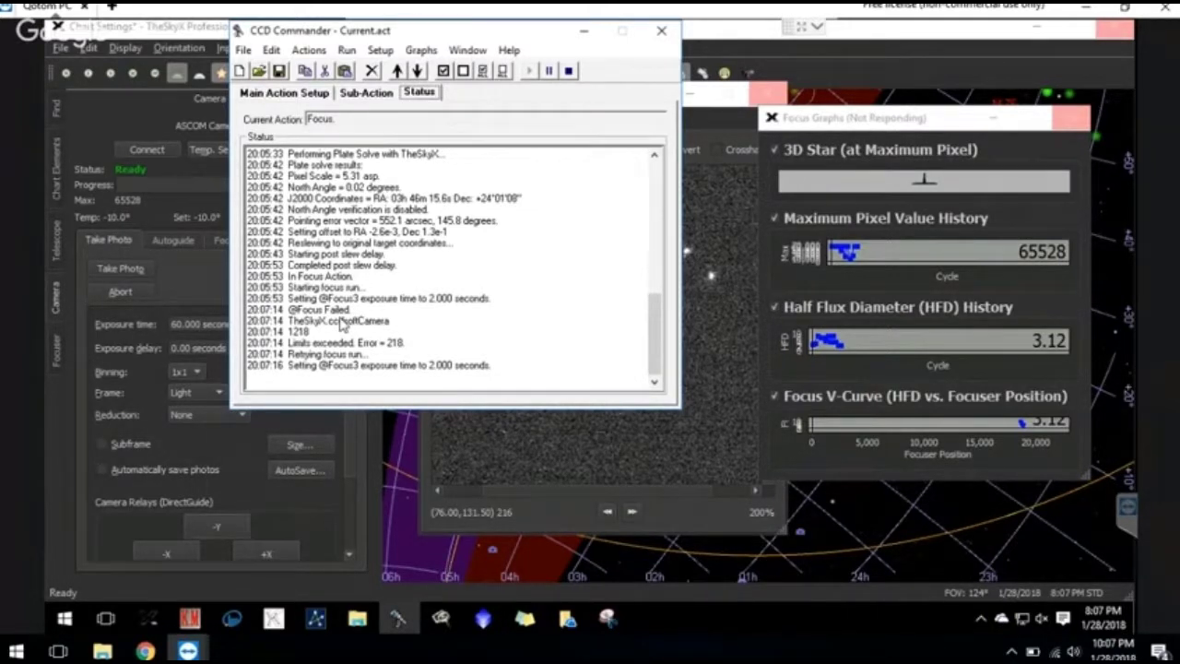
Follow the retried focus run in TheSkyX, and return to the CCD Commander status log.
left_click(570, 72)
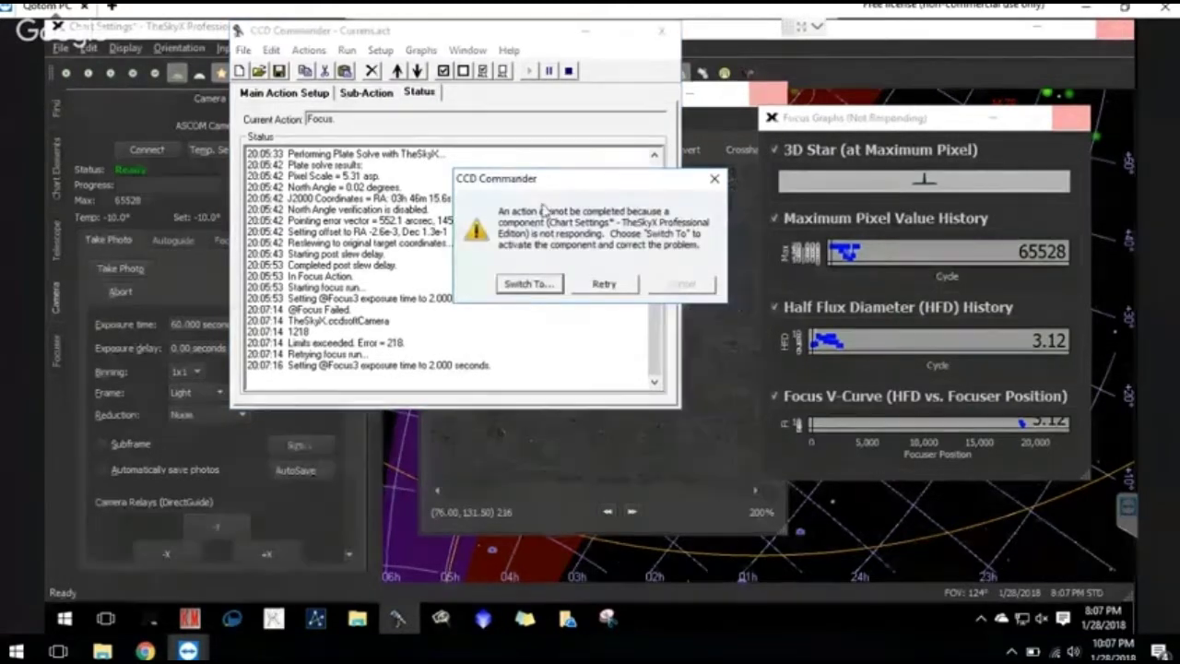
left_click(531, 284)
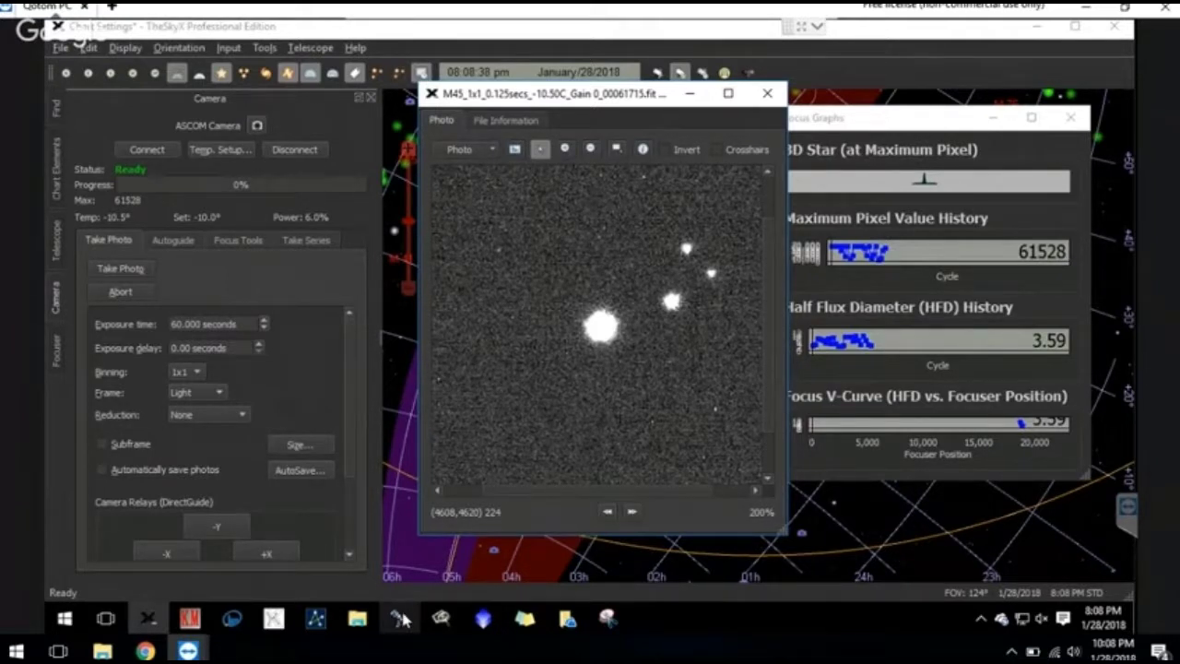
left_click(399, 617)
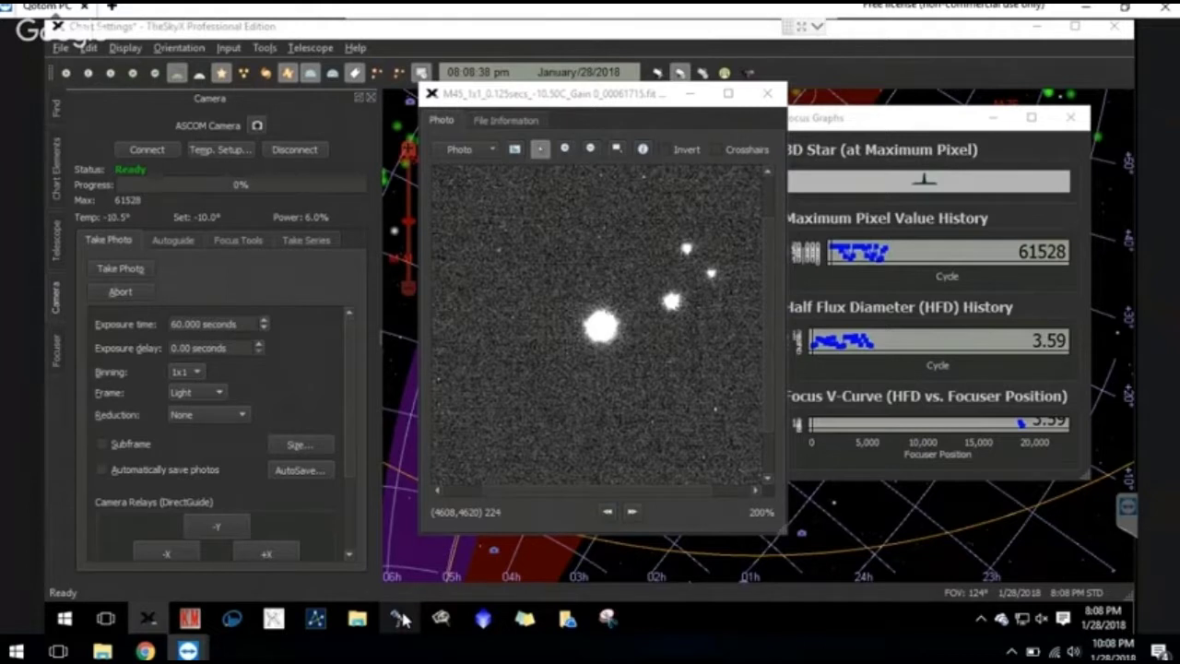
left_click(399, 618)
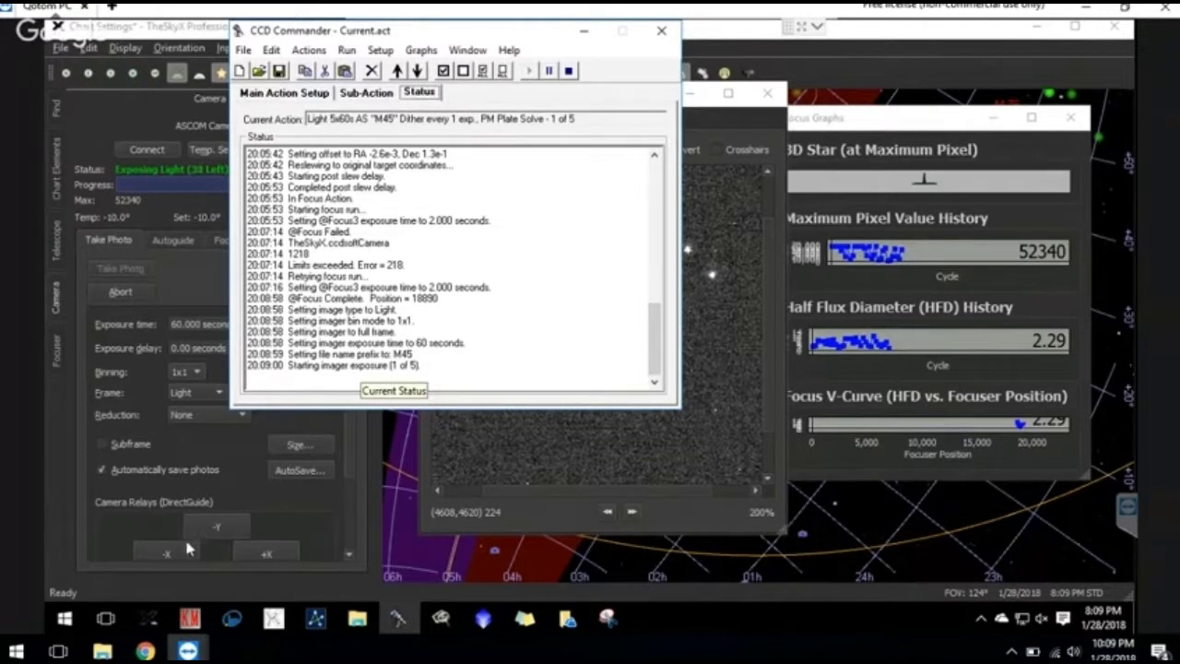
Inspect the first 60-second M45 exposure in TheSkyX, and highlight the mount move entry in the CCD Commander log.
mouse_move(145, 651)
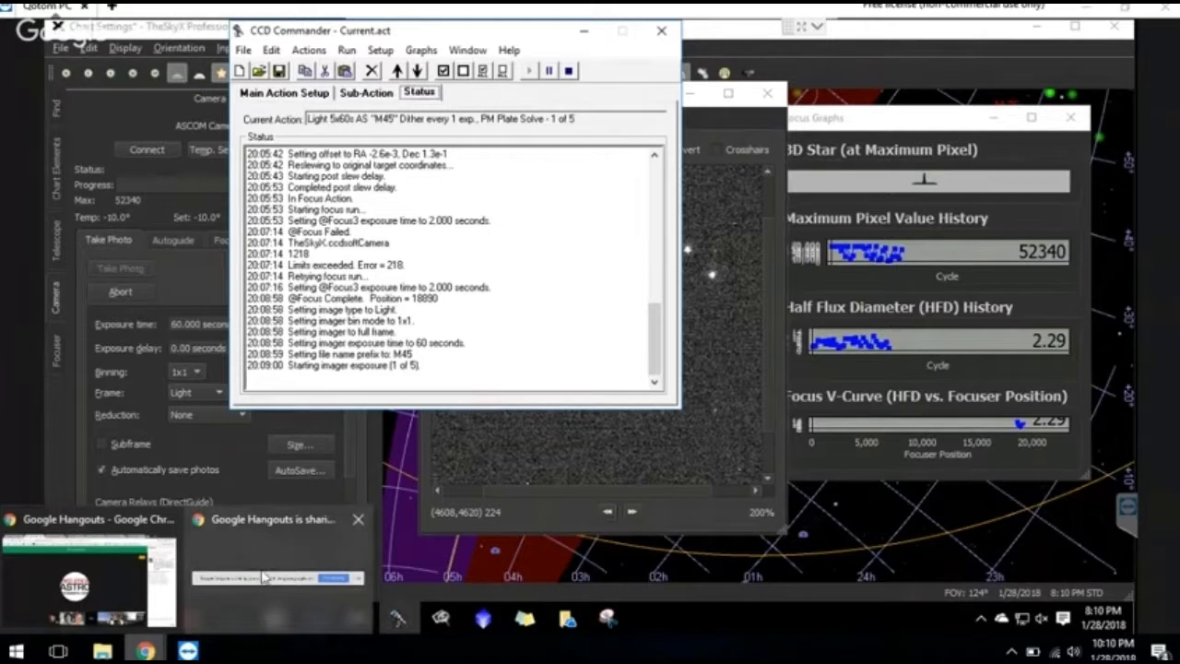
left_click(703, 528)
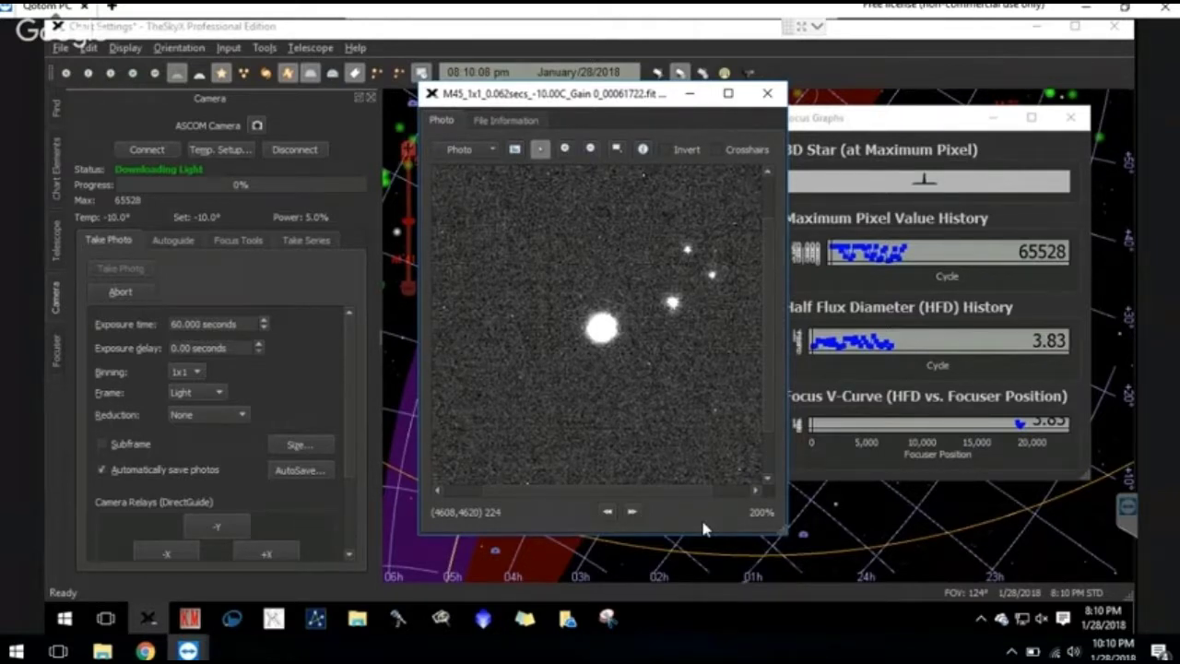
scroll(604, 355, "up", 1)
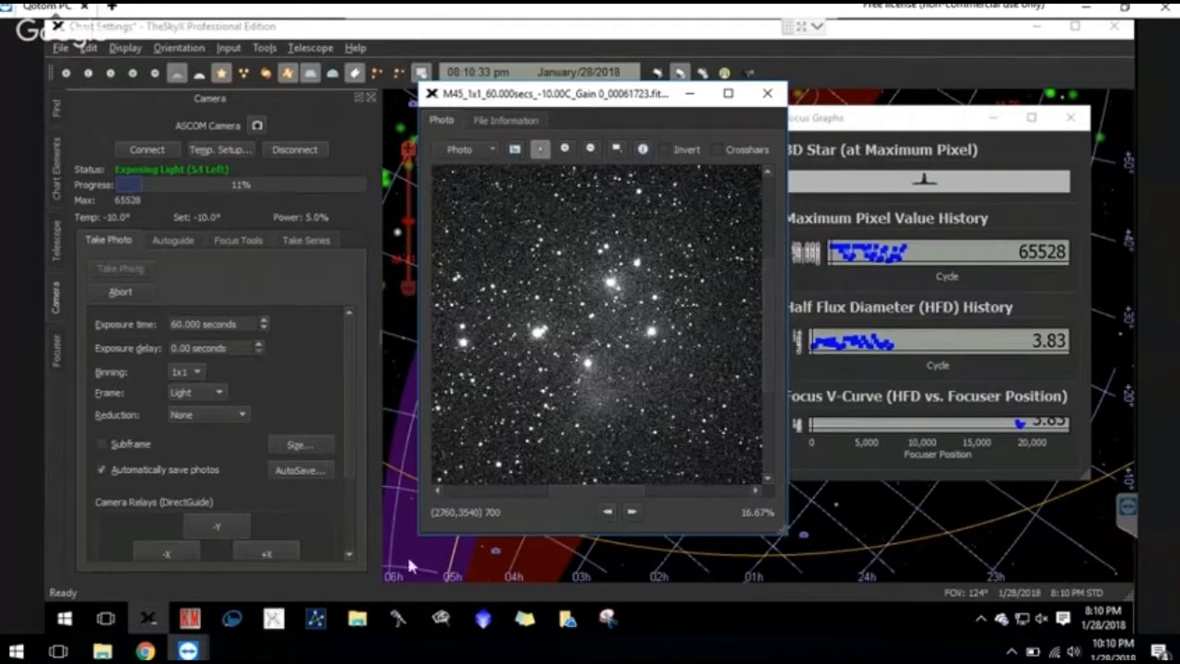
left_click(398, 623)
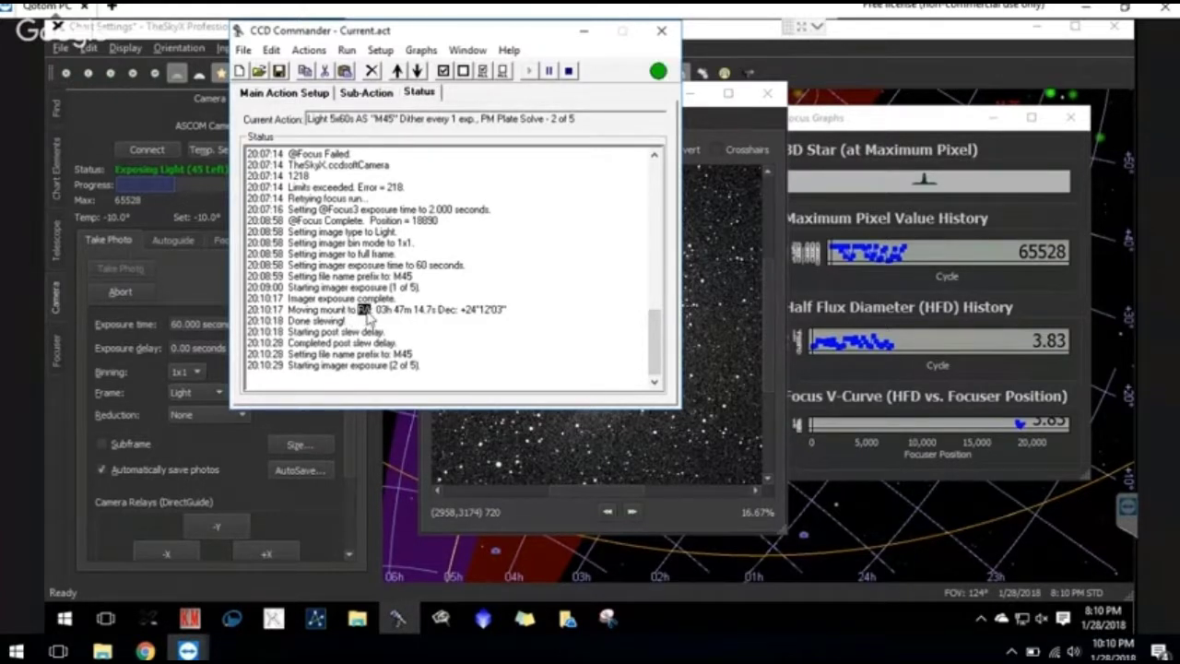
left_click(365, 310)
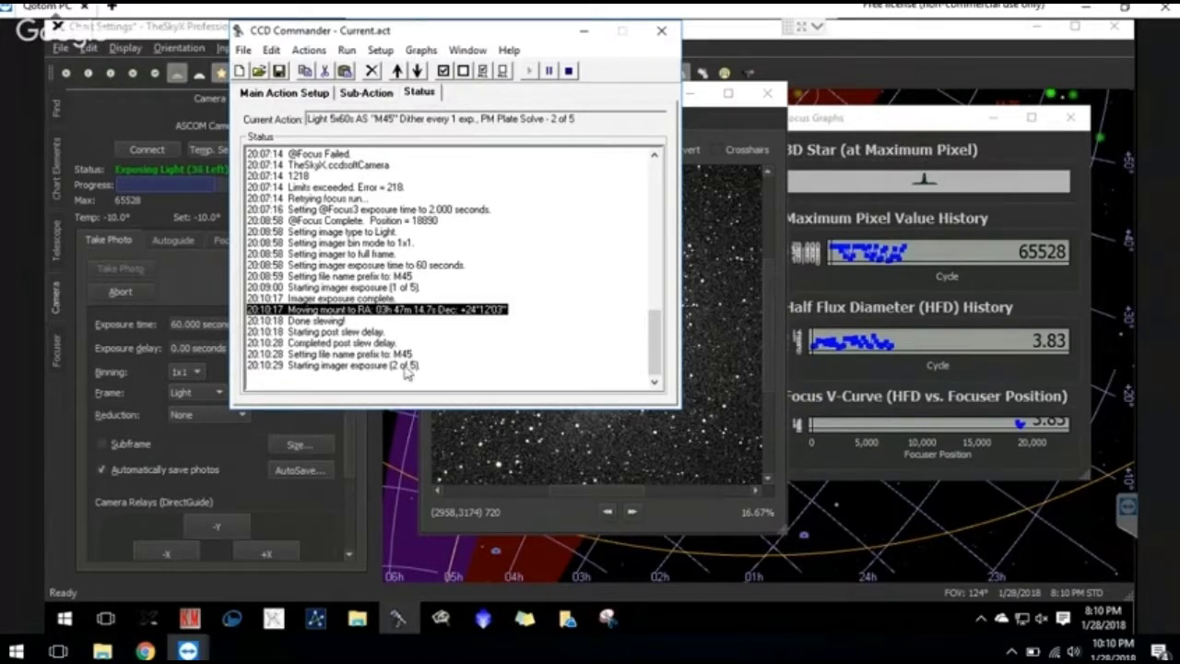
left_click(571, 72)
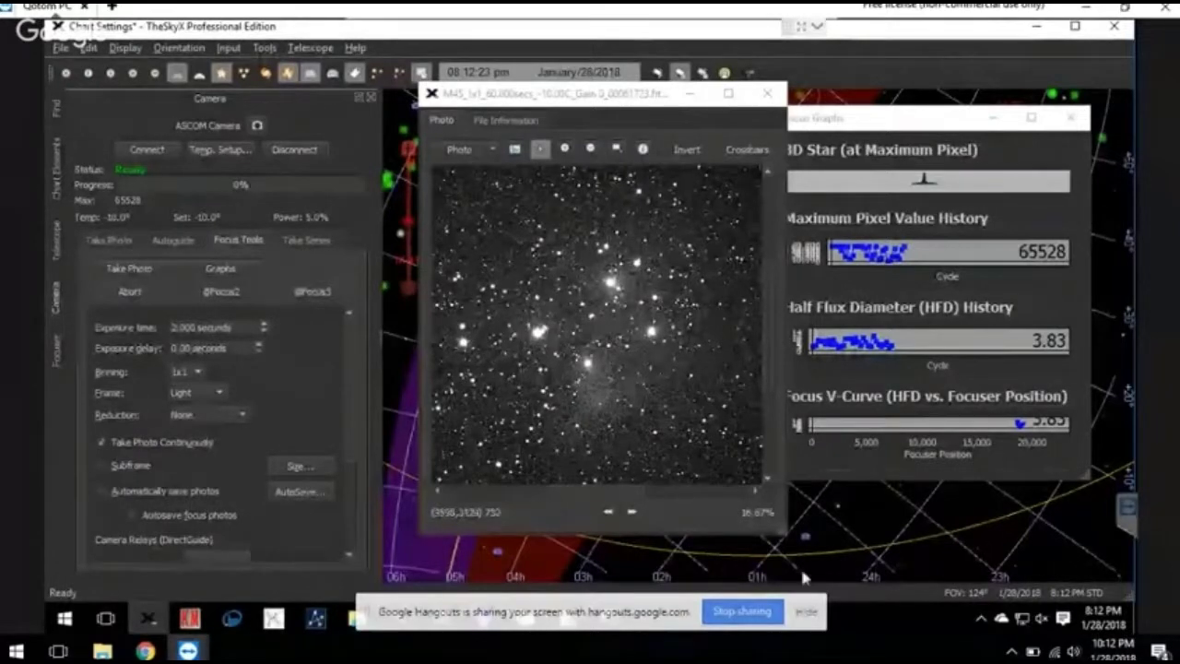
left_click(811, 616)
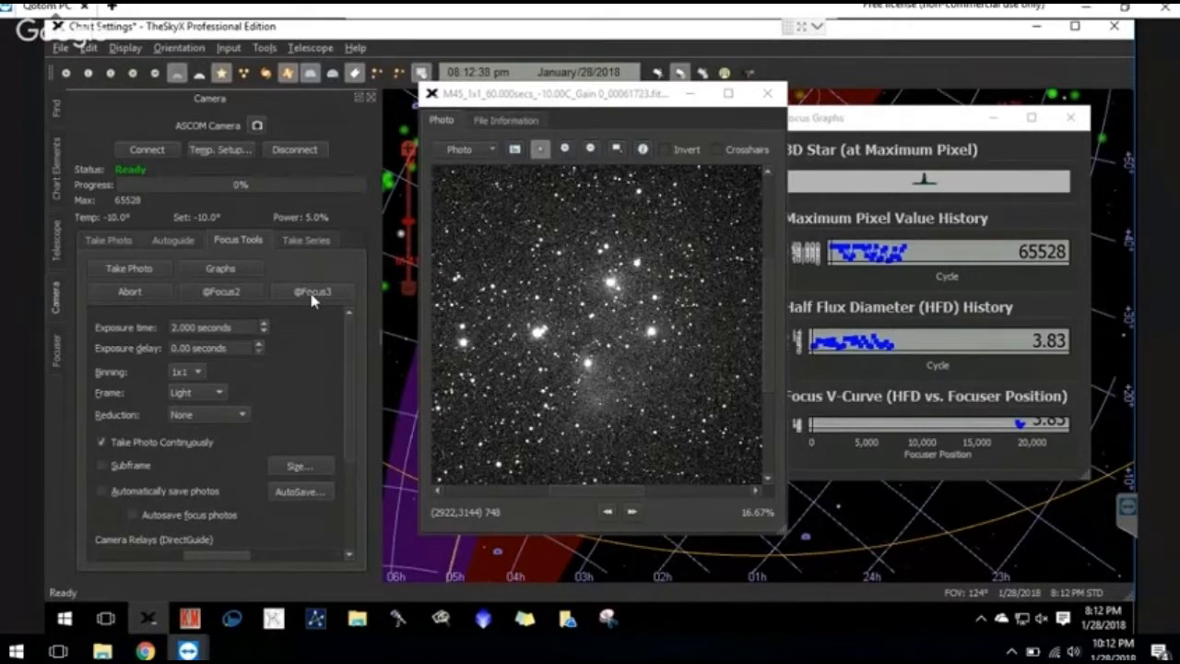
left_click(312, 292)
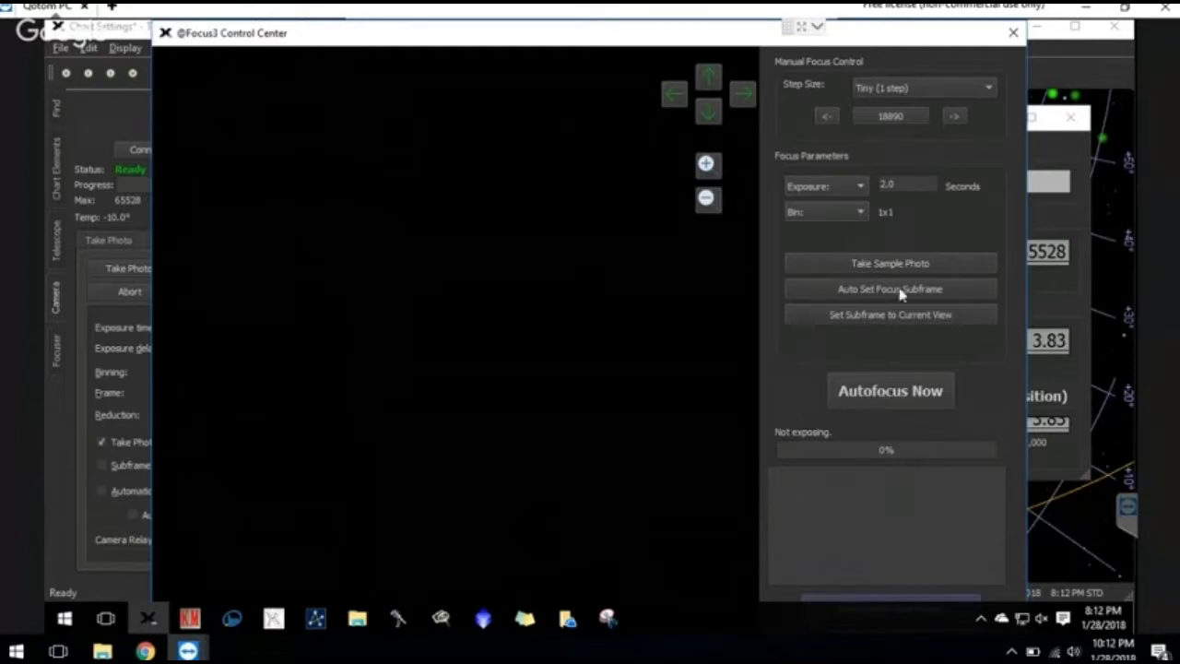
left_click(877, 264)
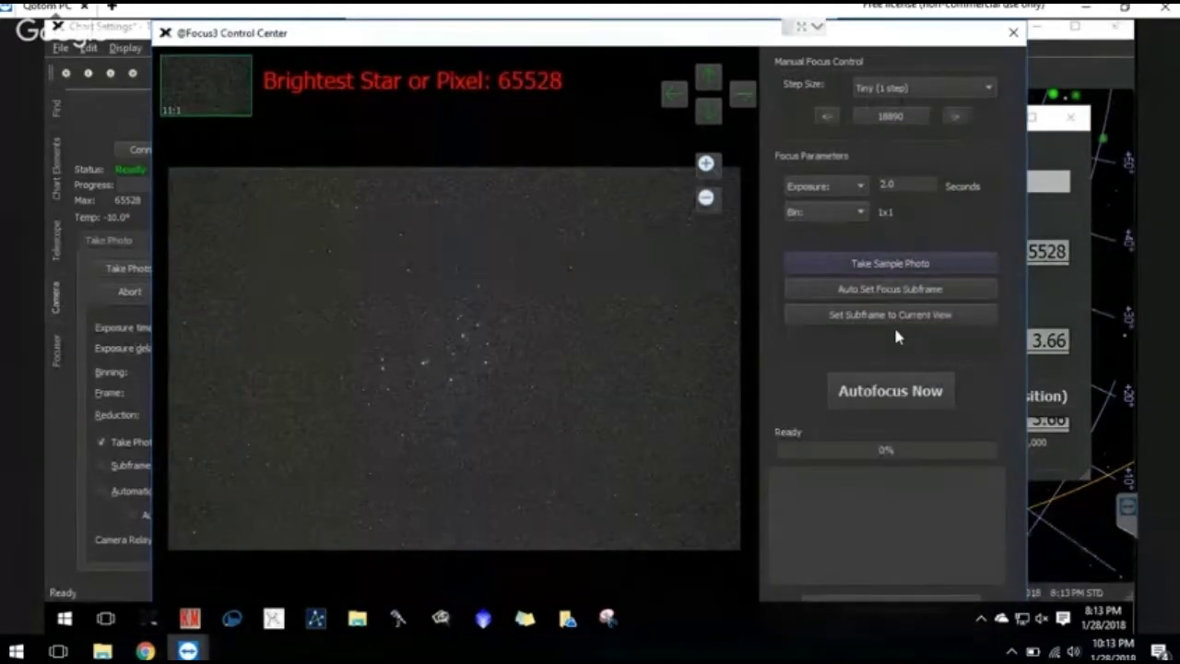
left_click(879, 298)
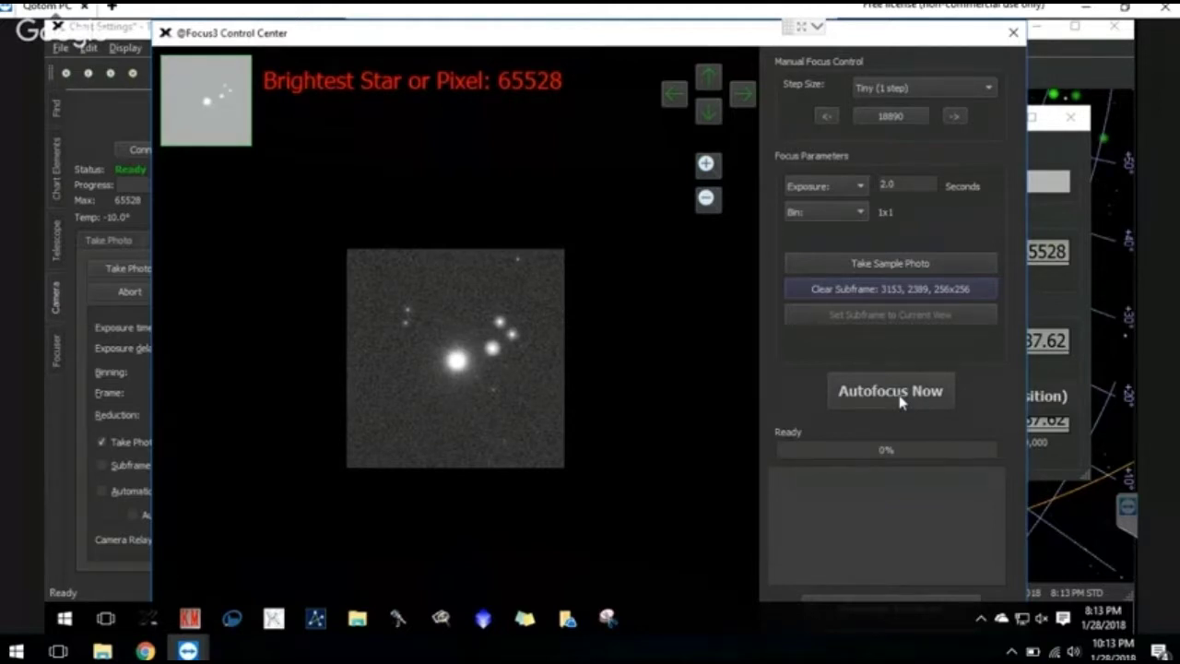
left_click(900, 395)
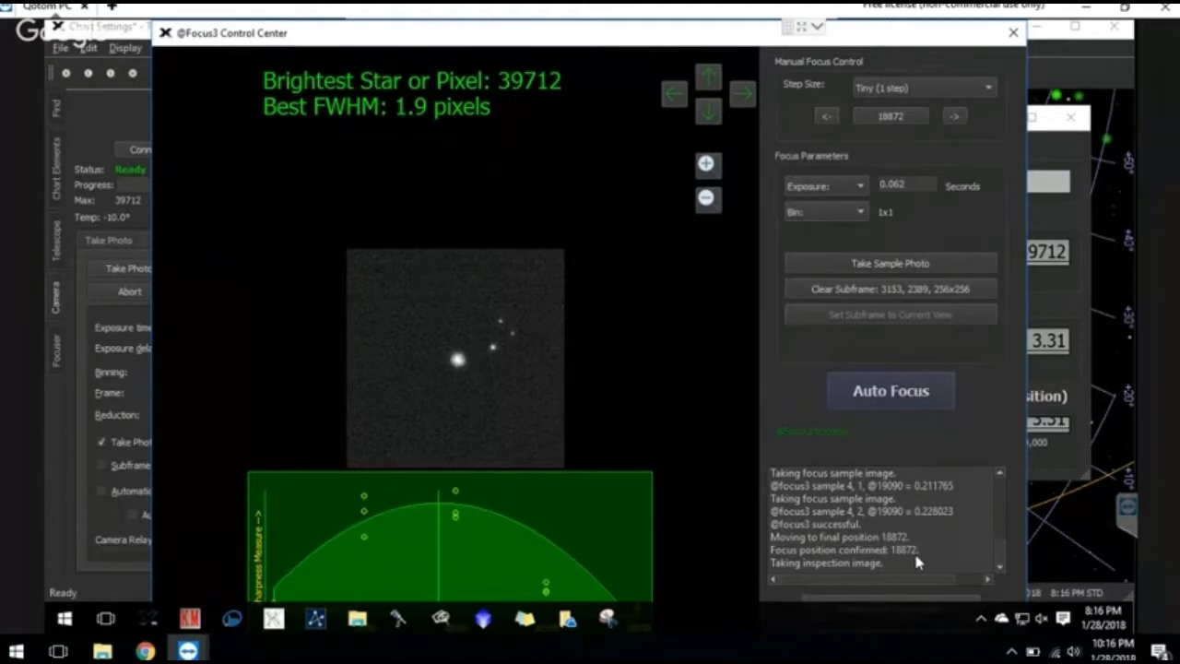
left_click(892, 602)
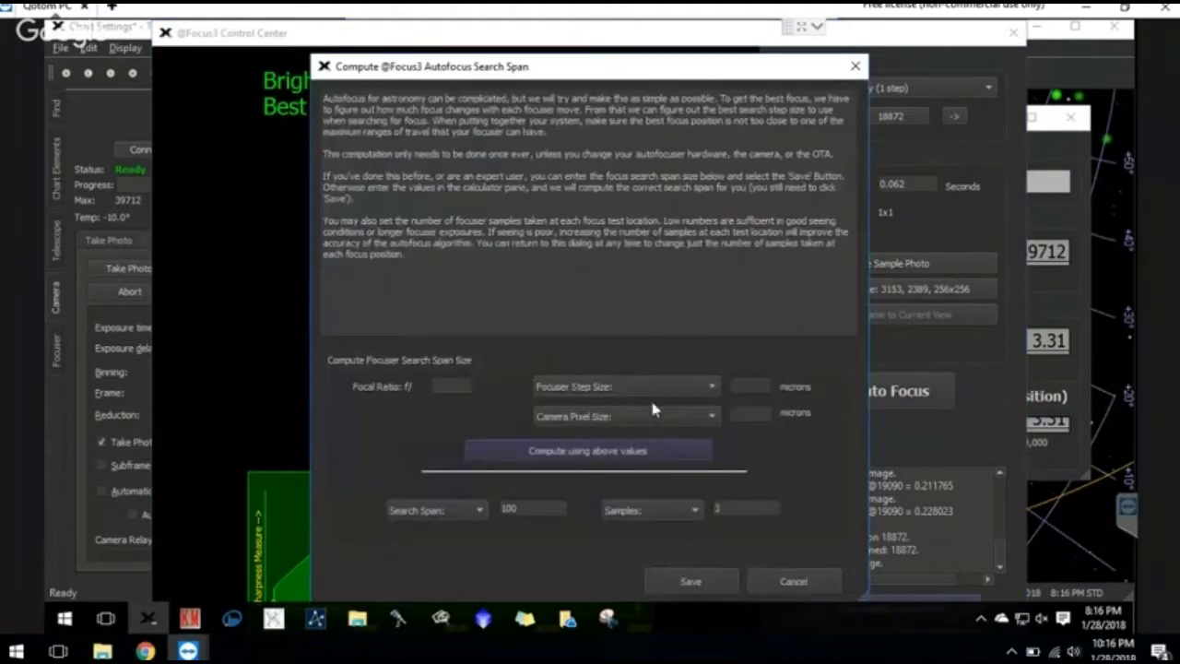
left_click(696, 512)
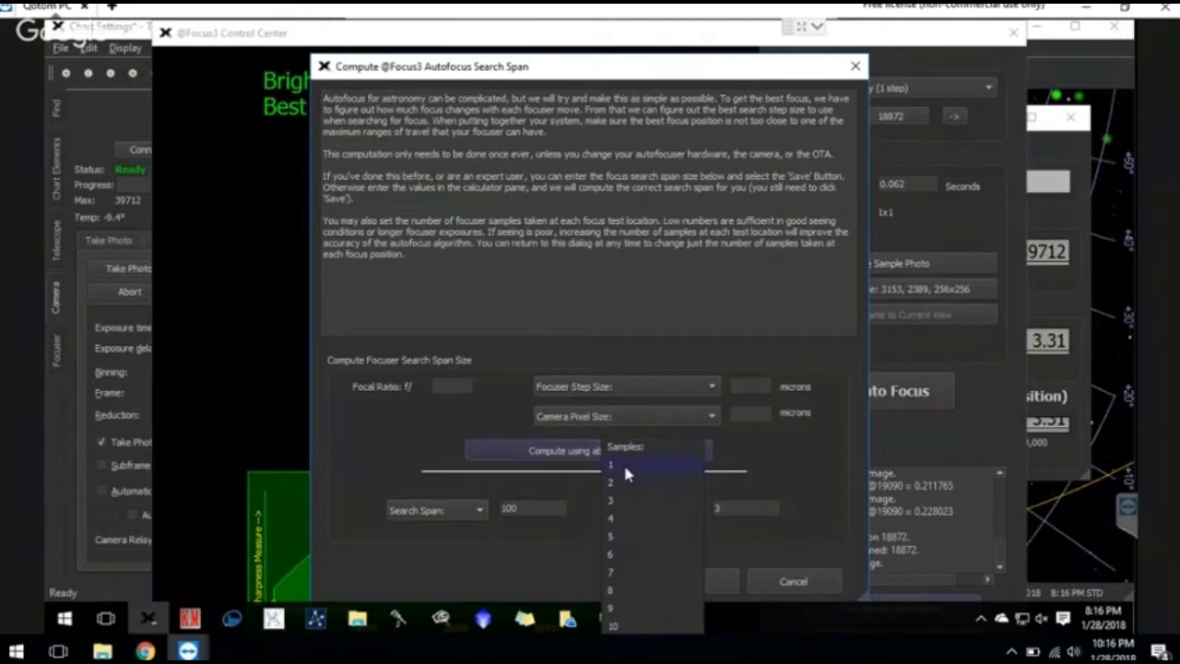
left_click(561, 532)
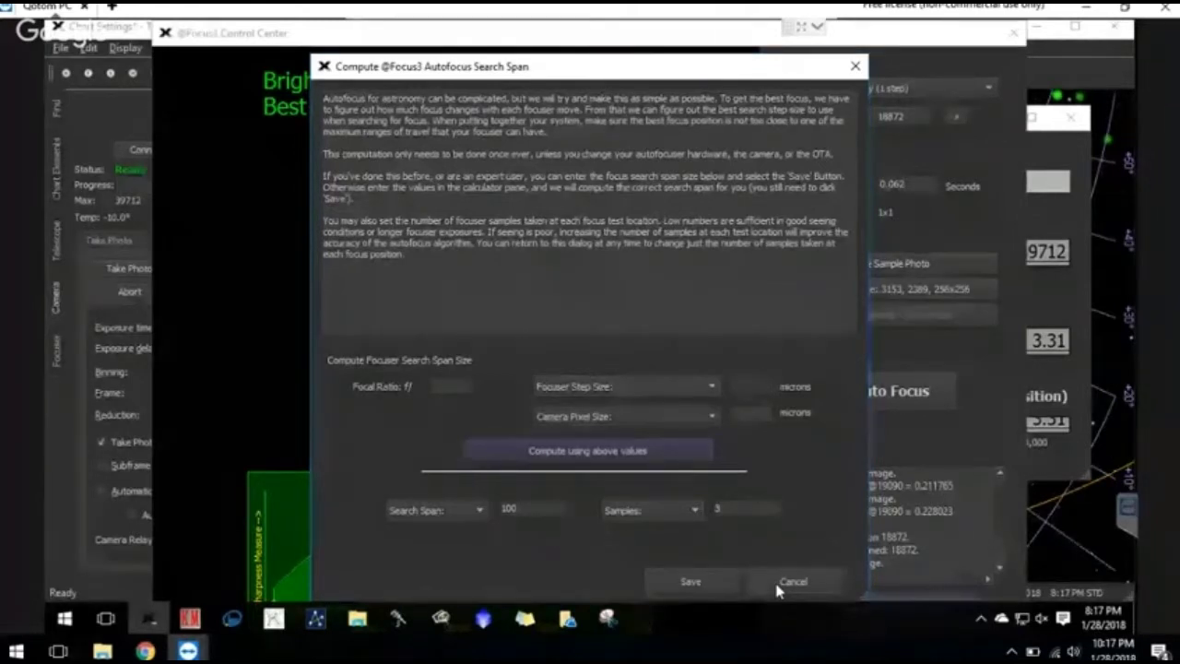
left_click(677, 507)
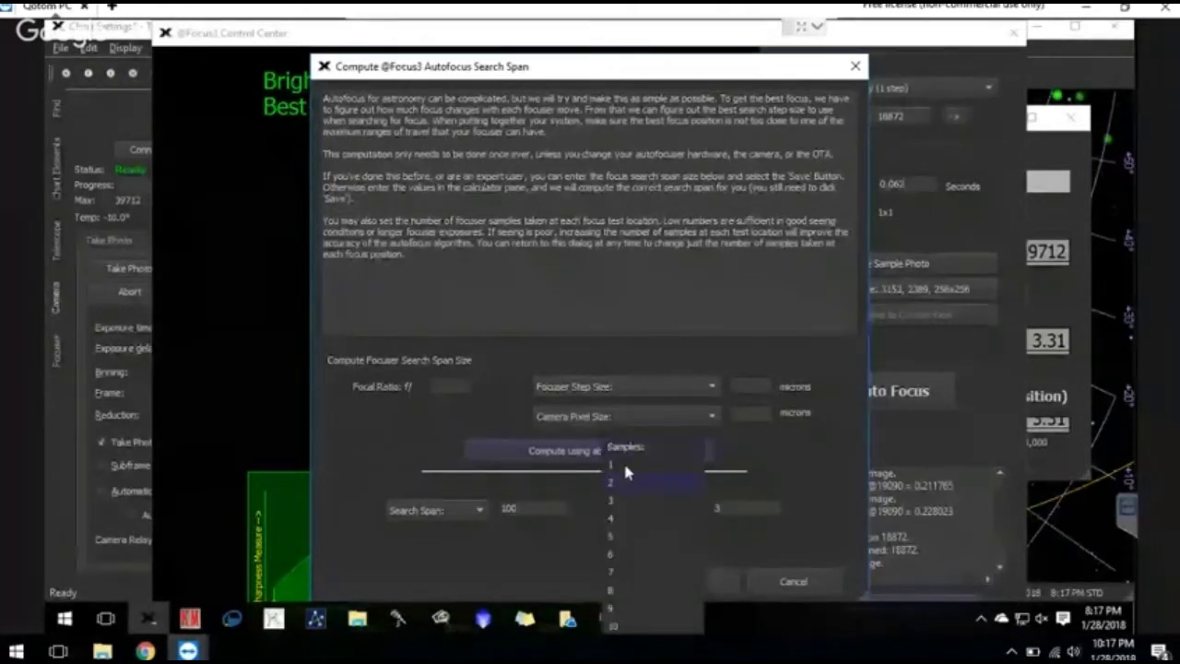
left_click(622, 503)
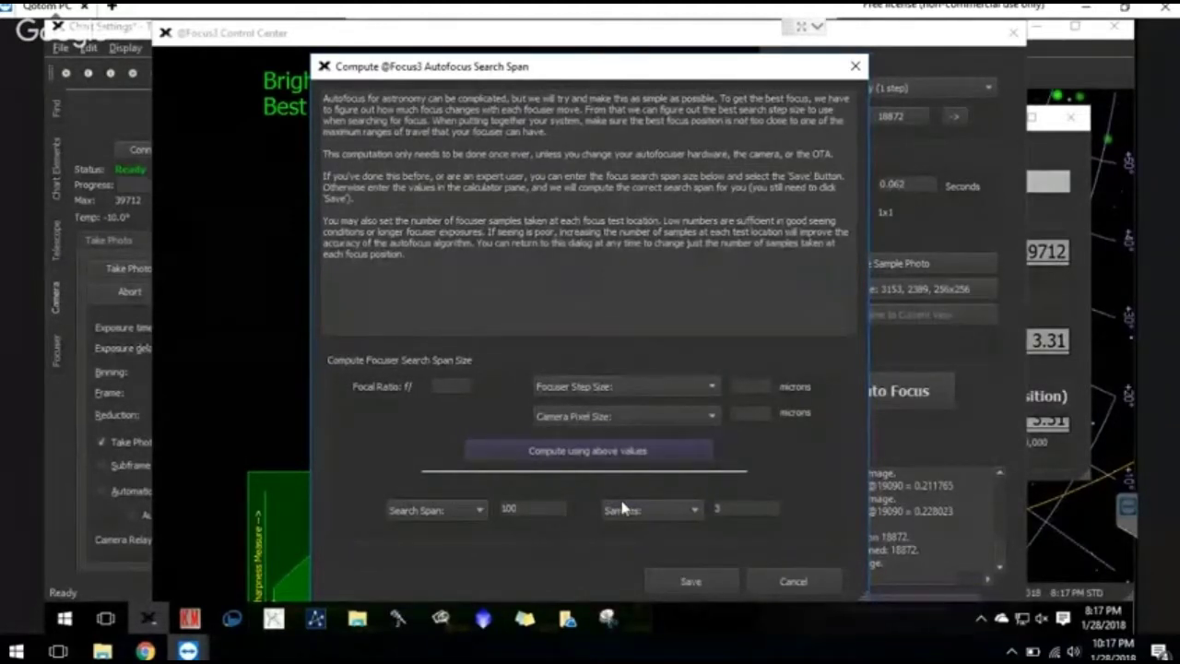
left_click(789, 583)
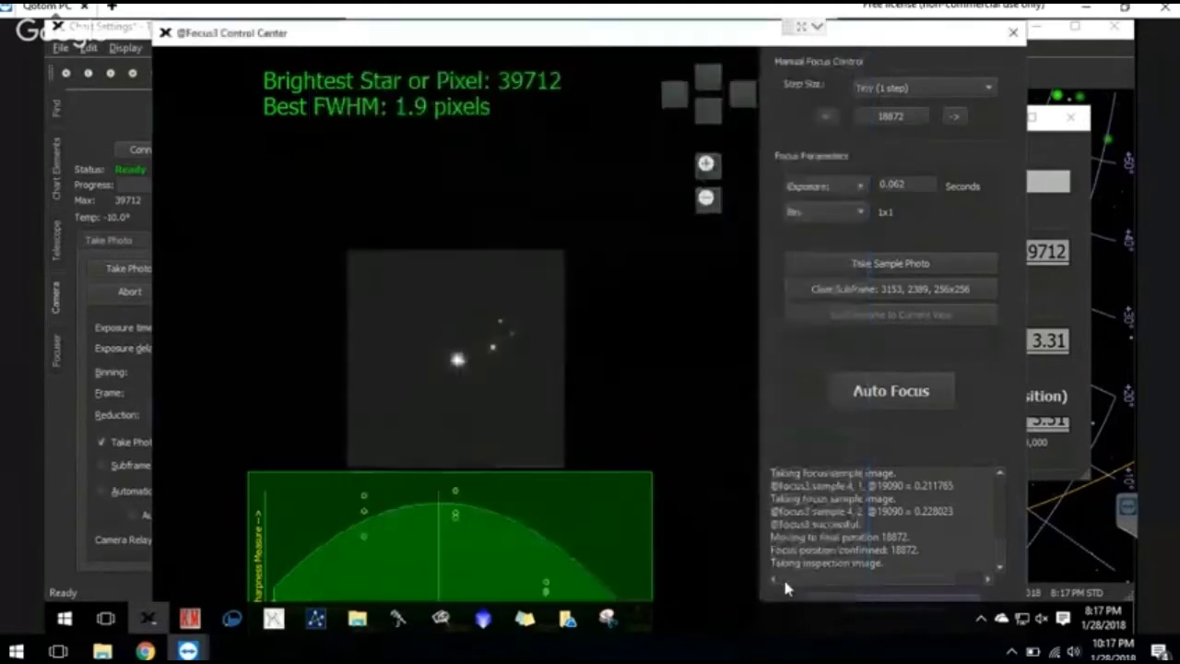
left_click(1012, 36)
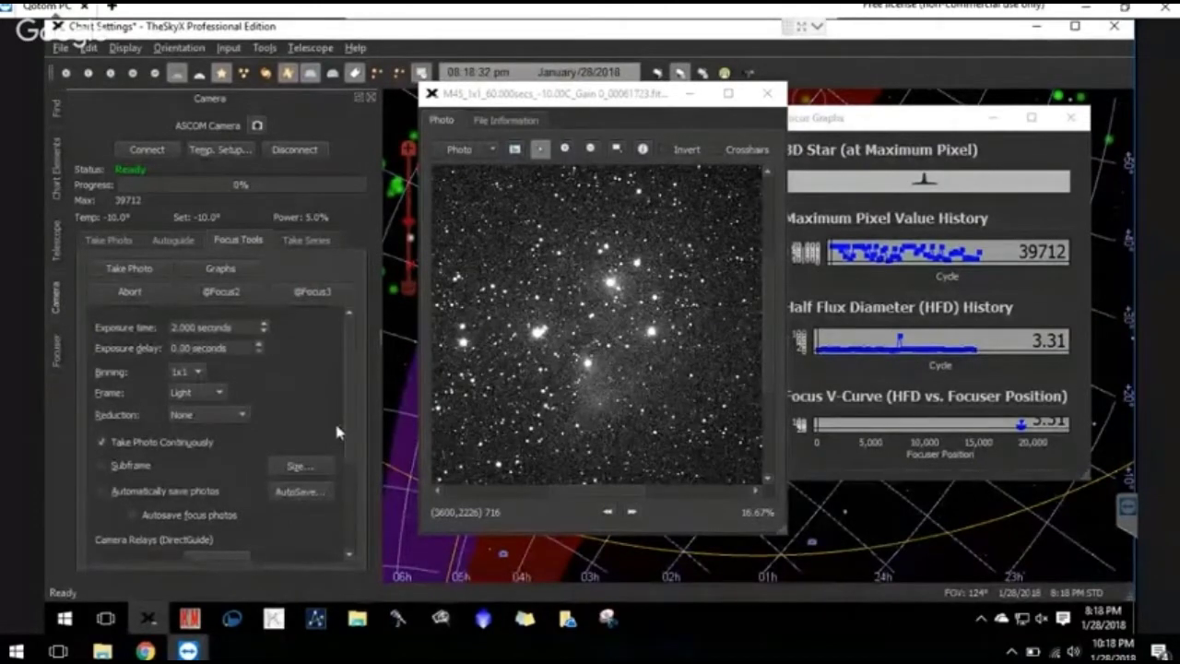
mouse_move(146, 651)
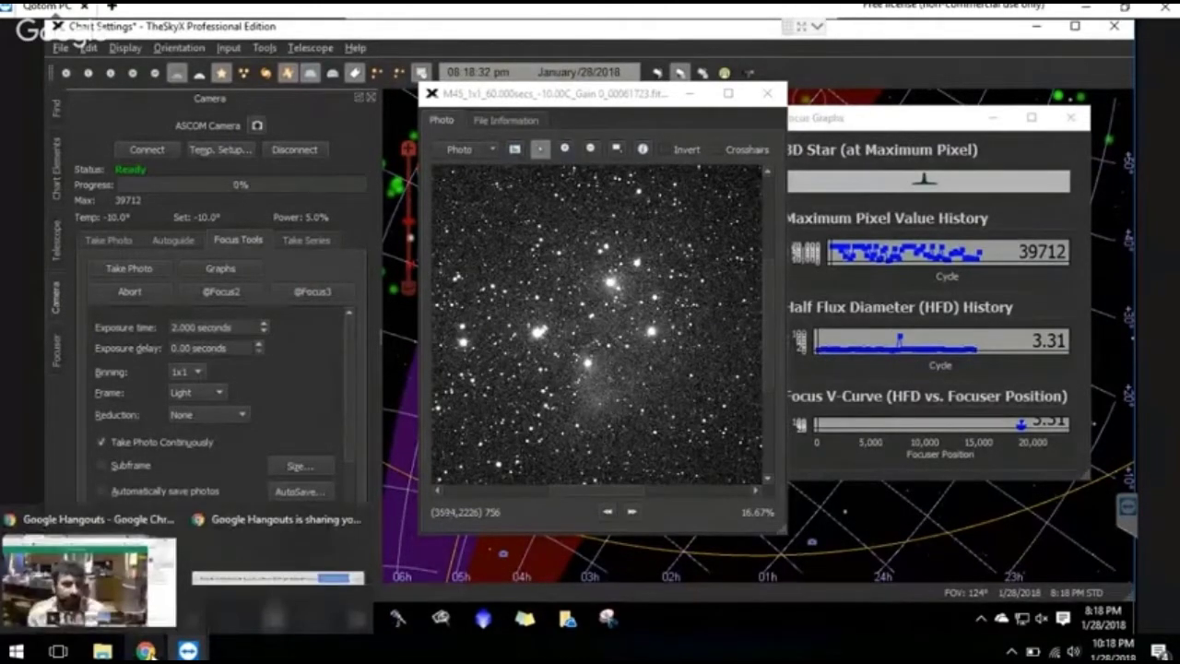
left_click(235, 633)
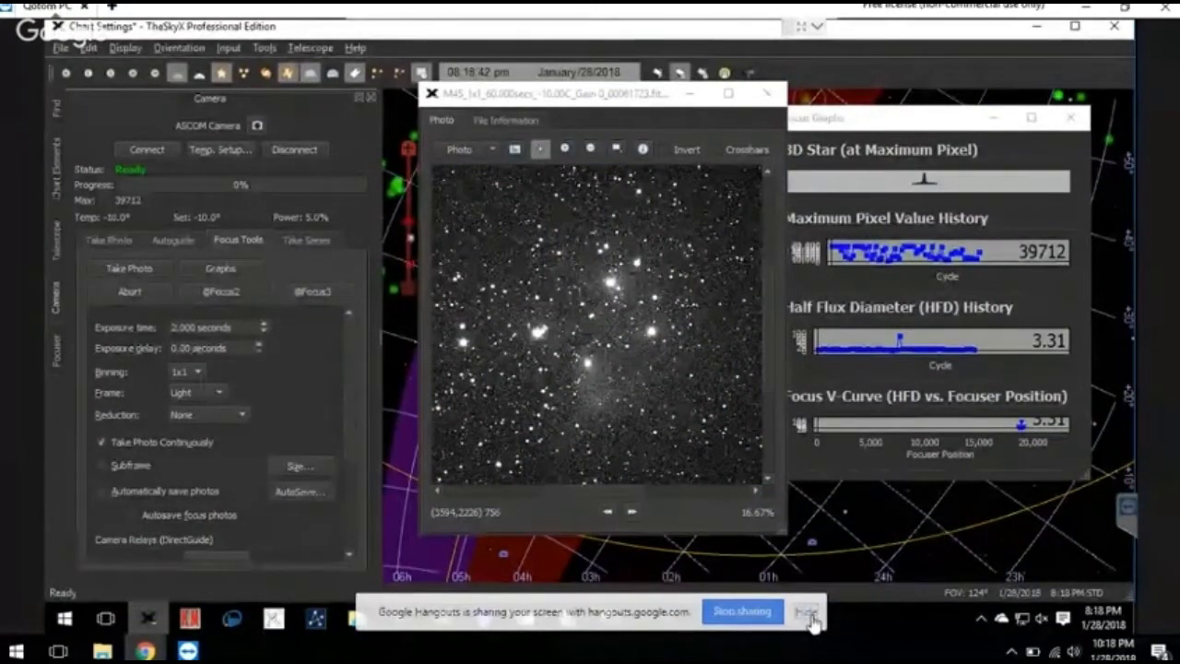
left_click(762, 613)
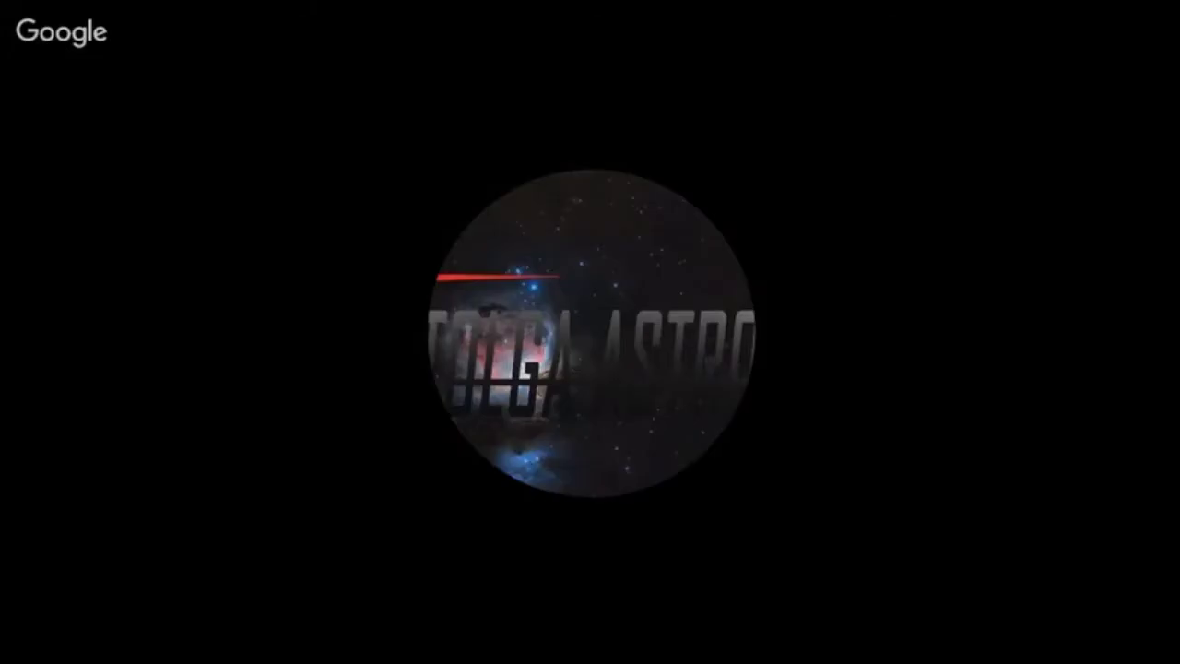